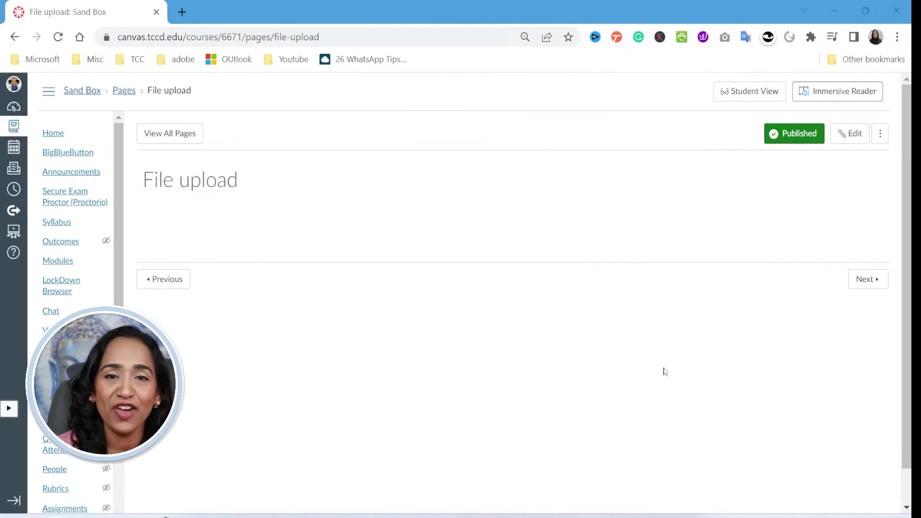
Edit the page and upload '6.6 Graphs of the Secant and Cosecant Functions PPT .pdf' as a linked document.
left_click(850, 135)
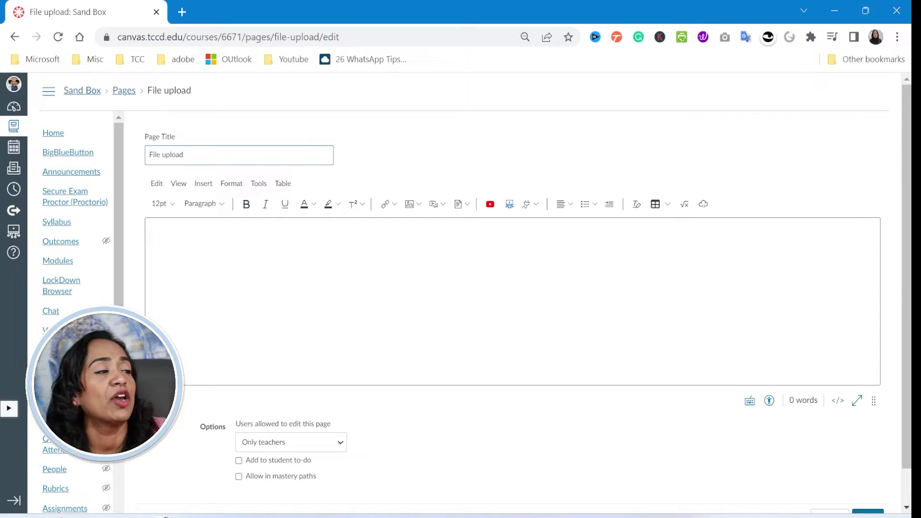
left_click(461, 207)
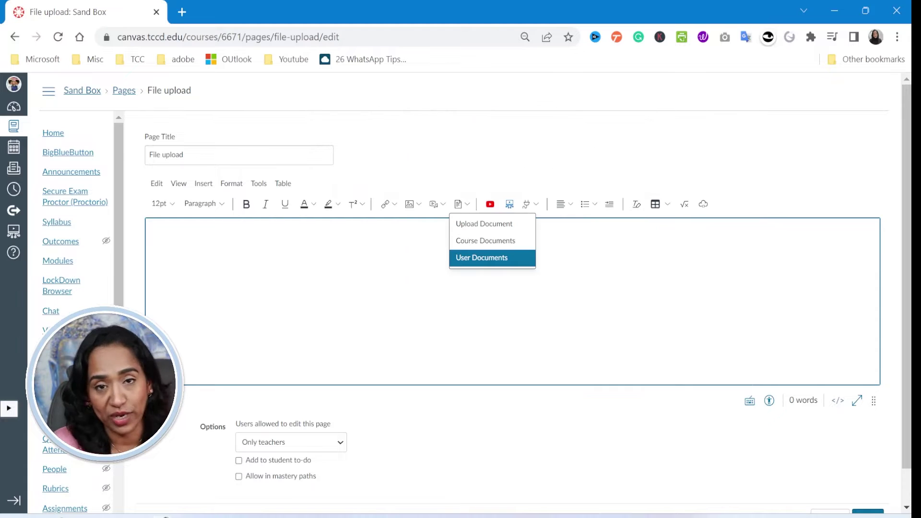
left_click(485, 224)
left_click(456, 288)
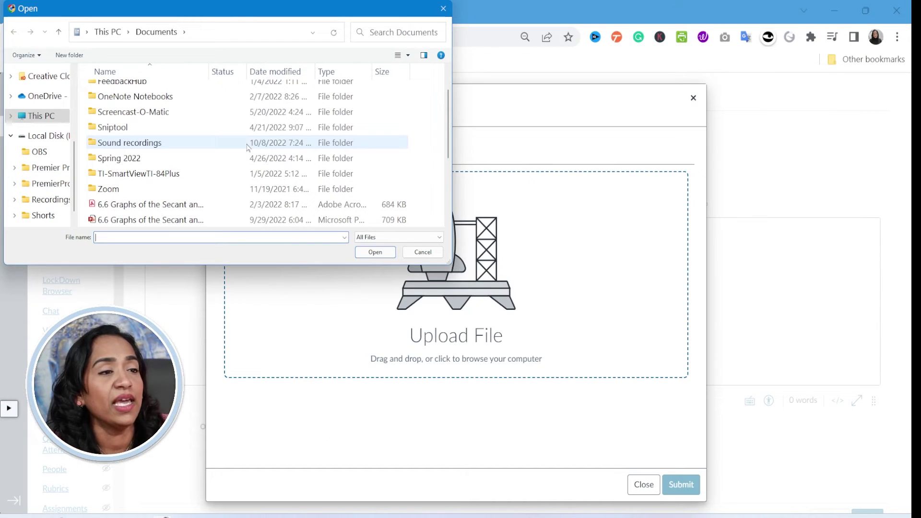
scroll(204, 158, "down", 1)
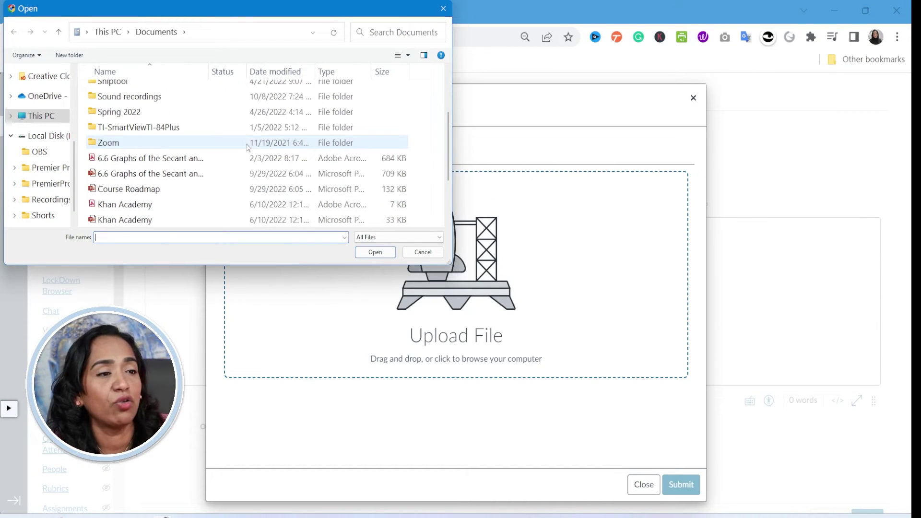
left_click(204, 158)
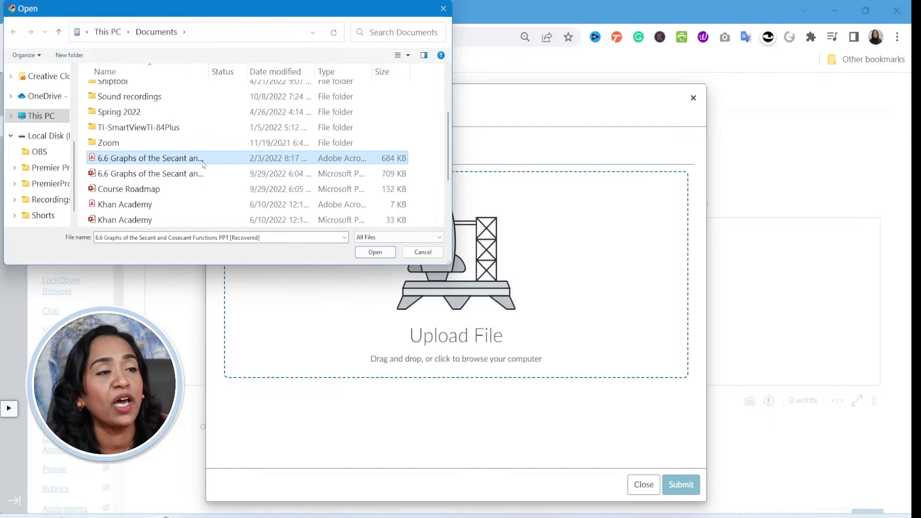
left_click(375, 252)
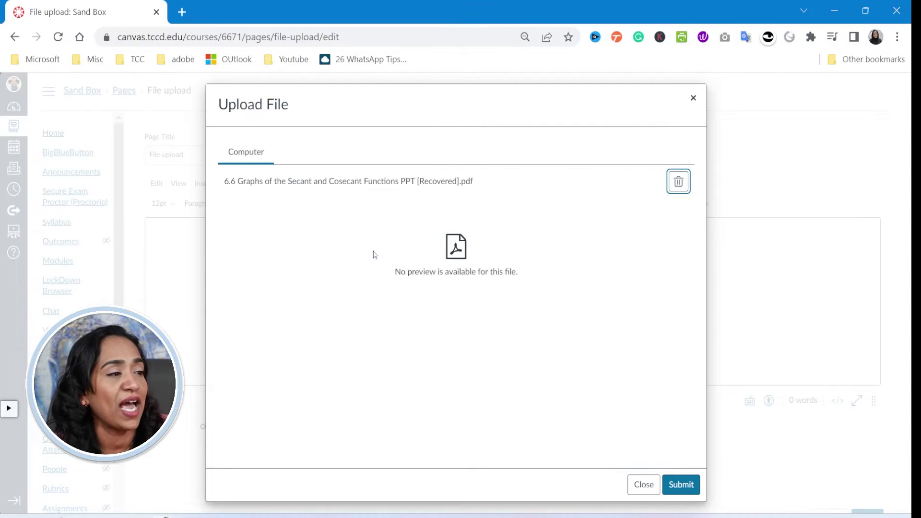
left_click(690, 490)
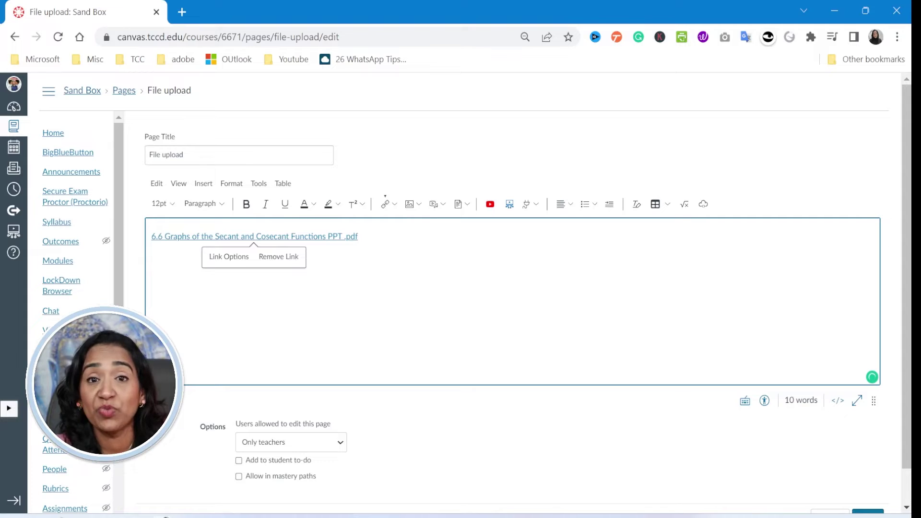
left_click(152, 255)
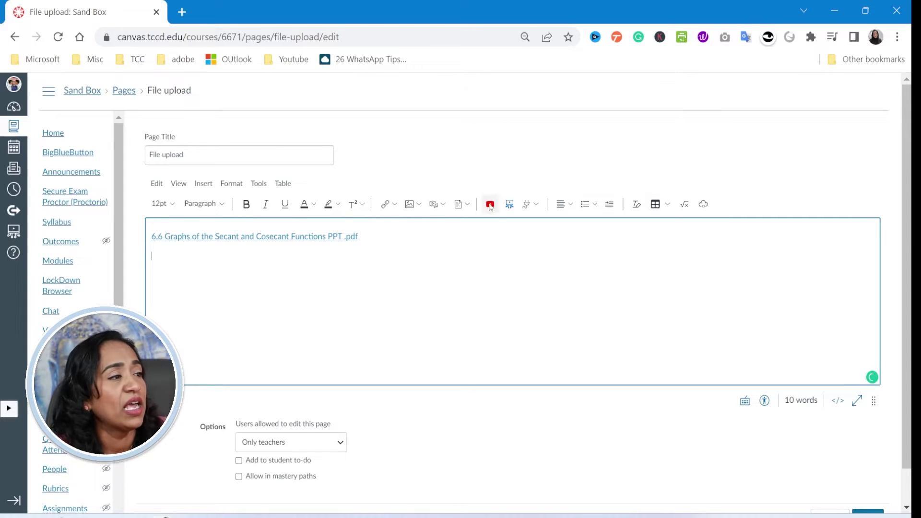
Open the Course Documents list and sort it alphabetically.
left_click(467, 205)
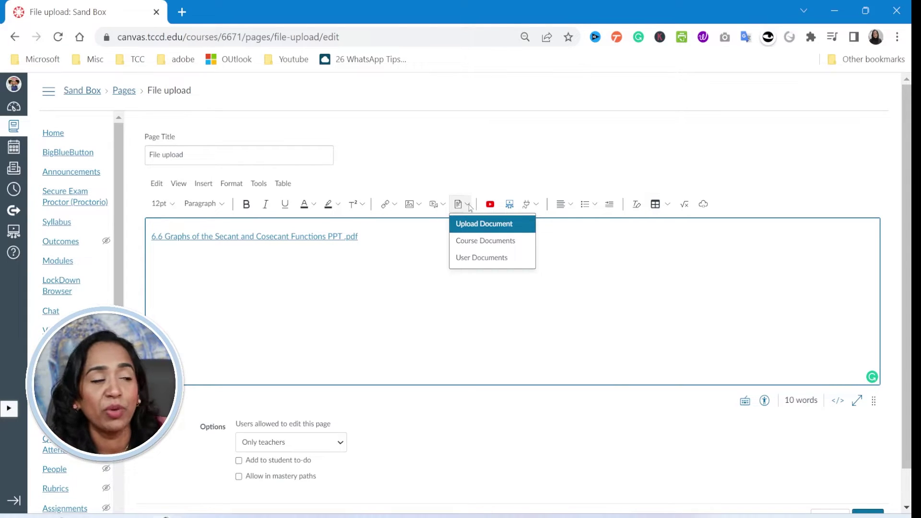
left_click(472, 240)
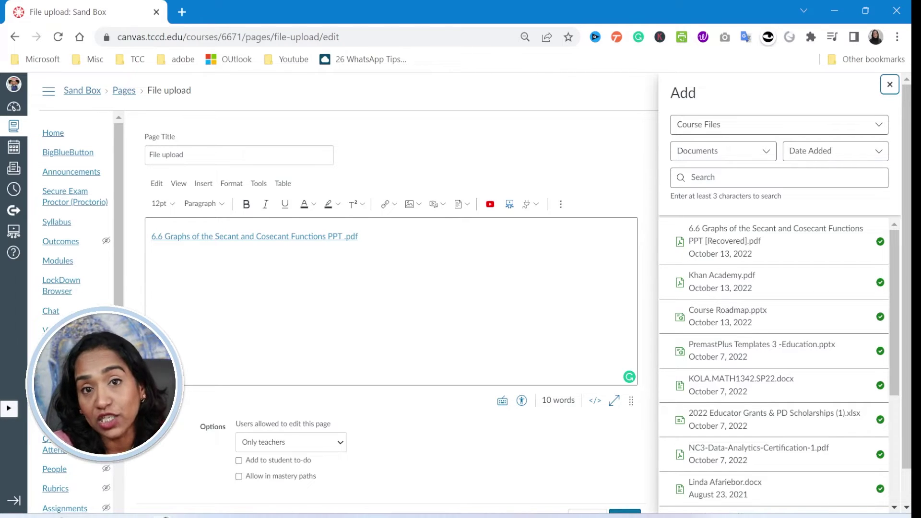
left_click(880, 152)
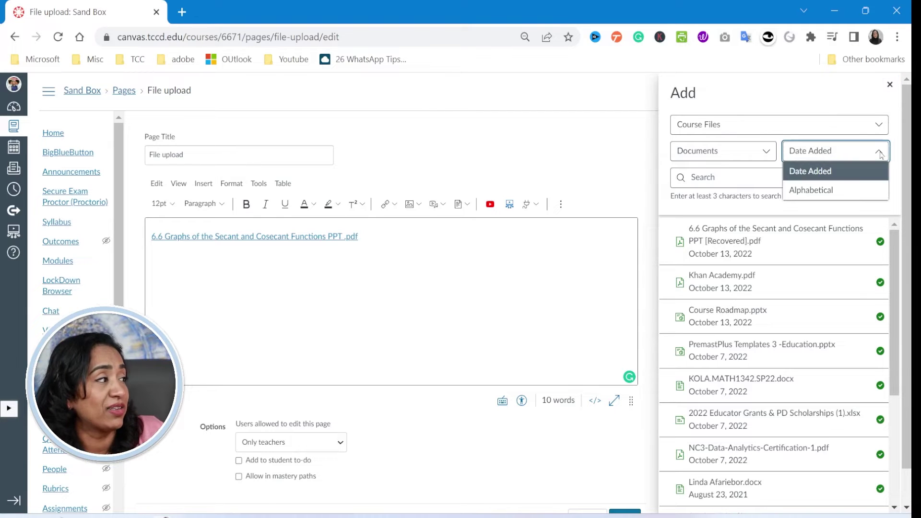
left_click(859, 187)
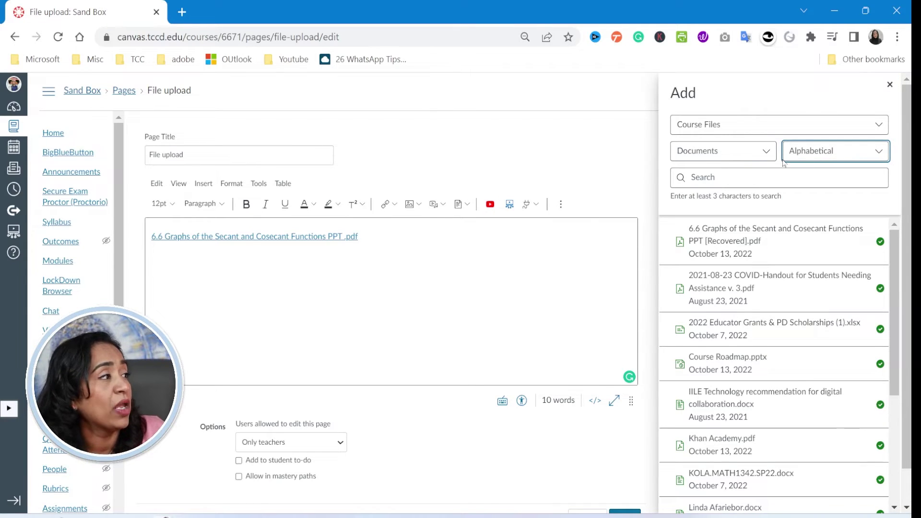
Try the image and media filters, return to documents, and link PremastPlus Templates 3 -Education.pptx.
left_click(760, 159)
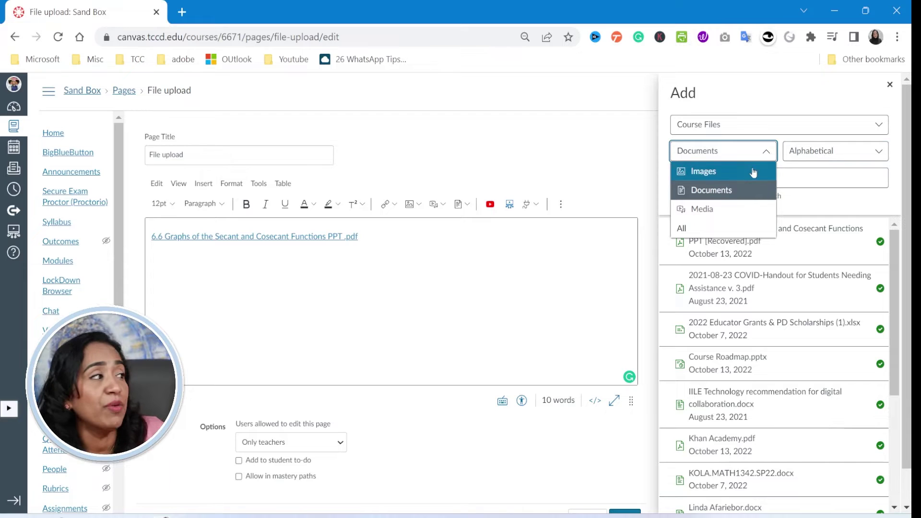
left_click(751, 172)
left_click(765, 152)
left_click(744, 207)
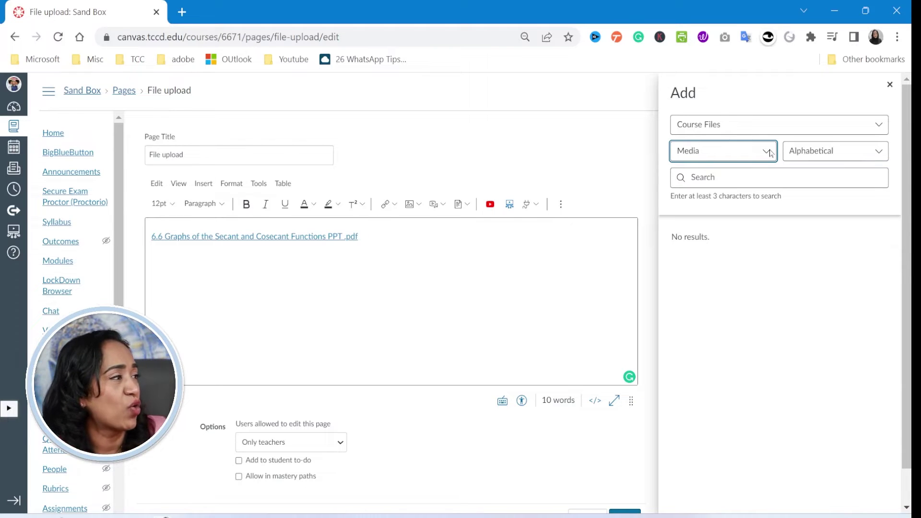
left_click(767, 154)
left_click(744, 194)
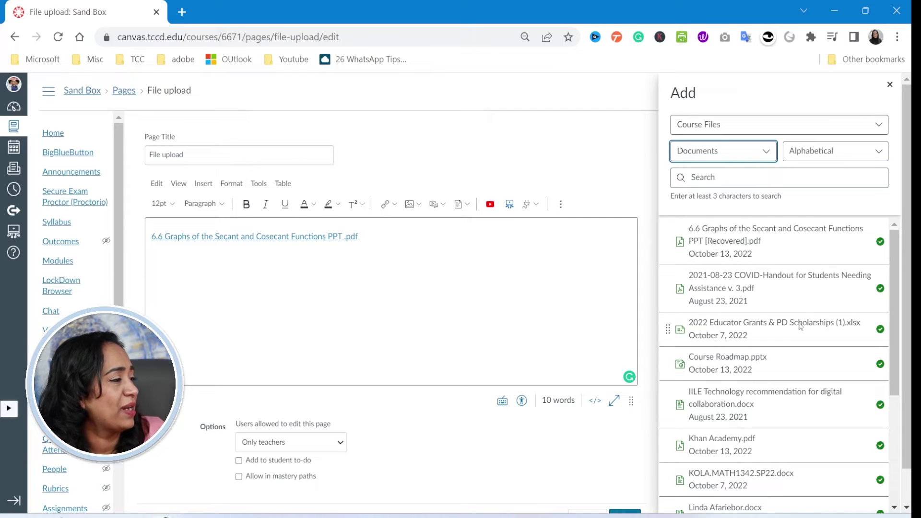
scroll(813, 375, "down", 4)
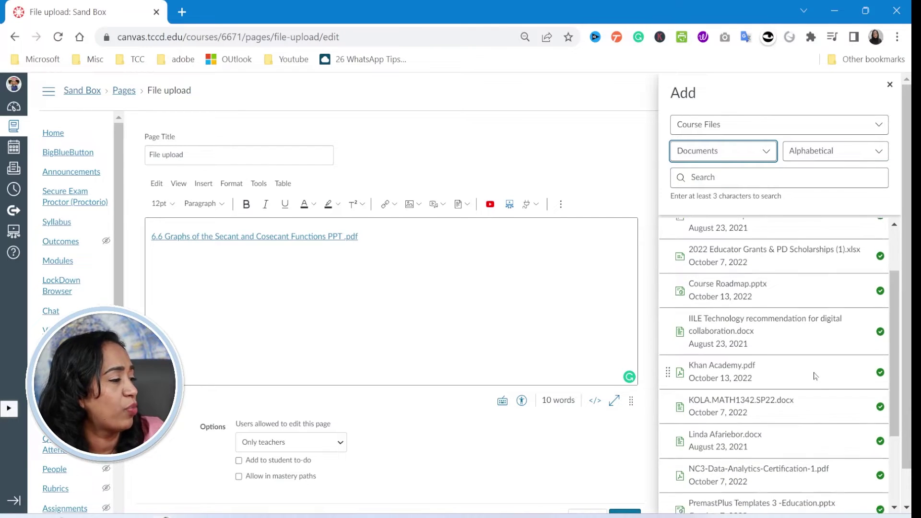
left_click(802, 396)
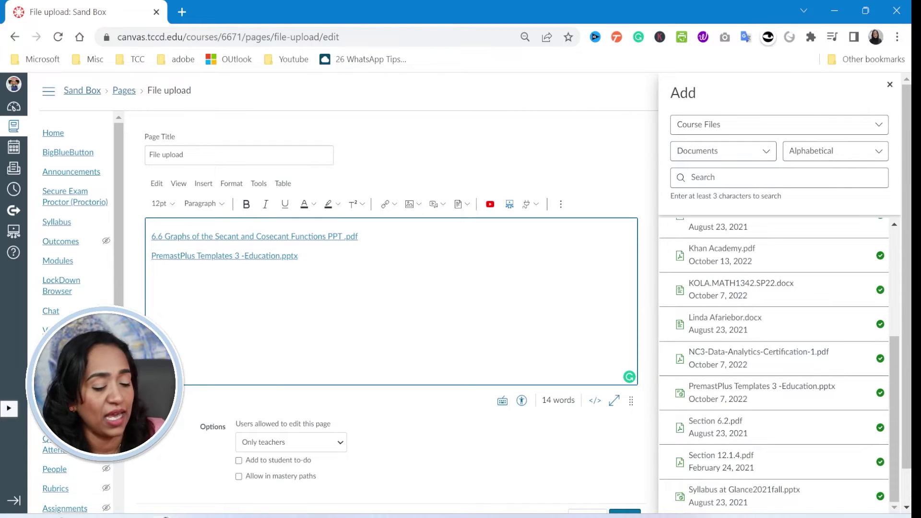
left_click(467, 205)
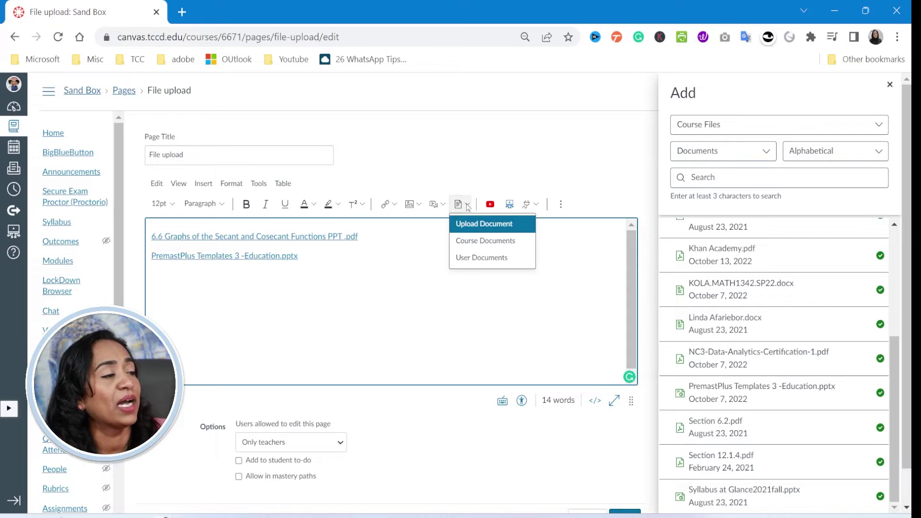
Browse User Files documents, keeping the user's own files as the source and default sort.
left_click(480, 259)
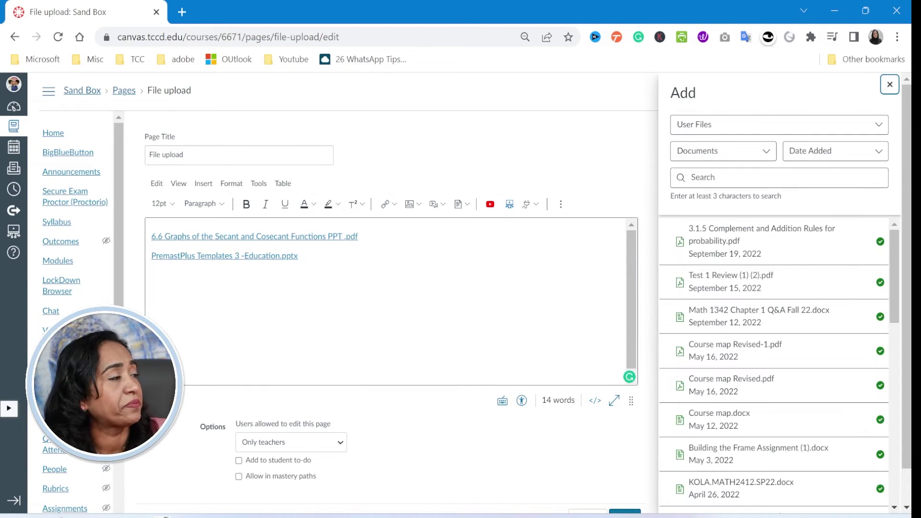
left_click(878, 127)
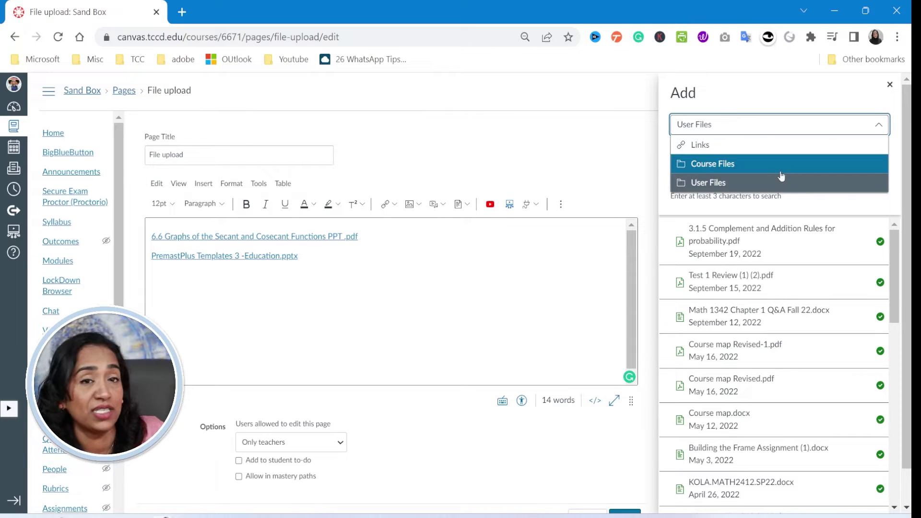
left_click(722, 184)
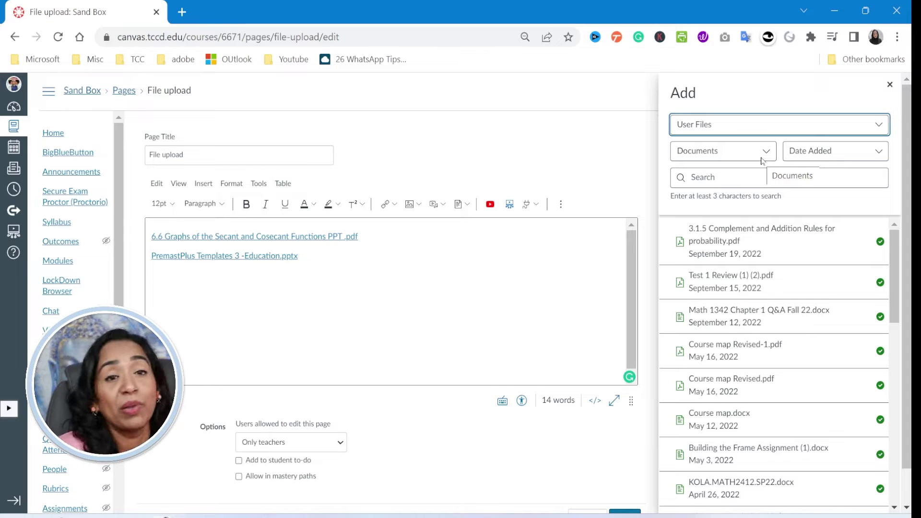
left_click(879, 154)
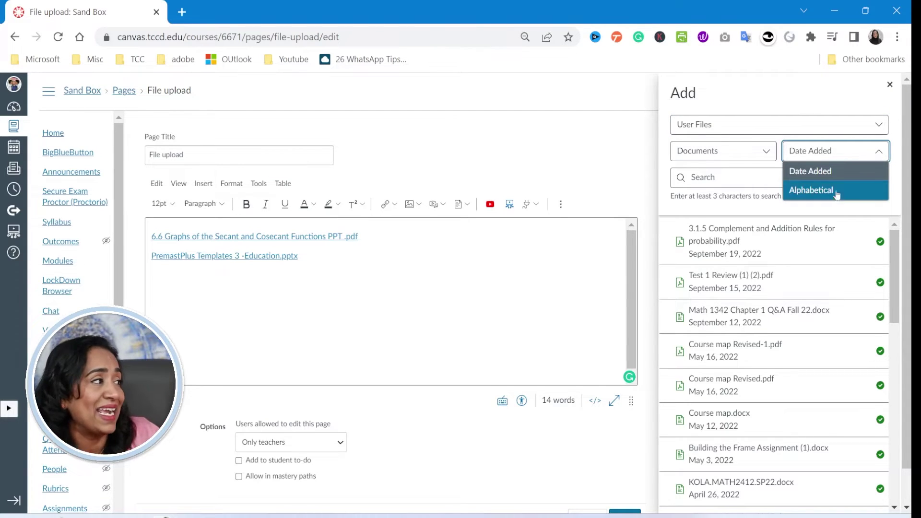
left_click(881, 155)
Return the filter to documents, link KOLA.MATH2412.SP22.docx, and close the file picker.
left_click(763, 153)
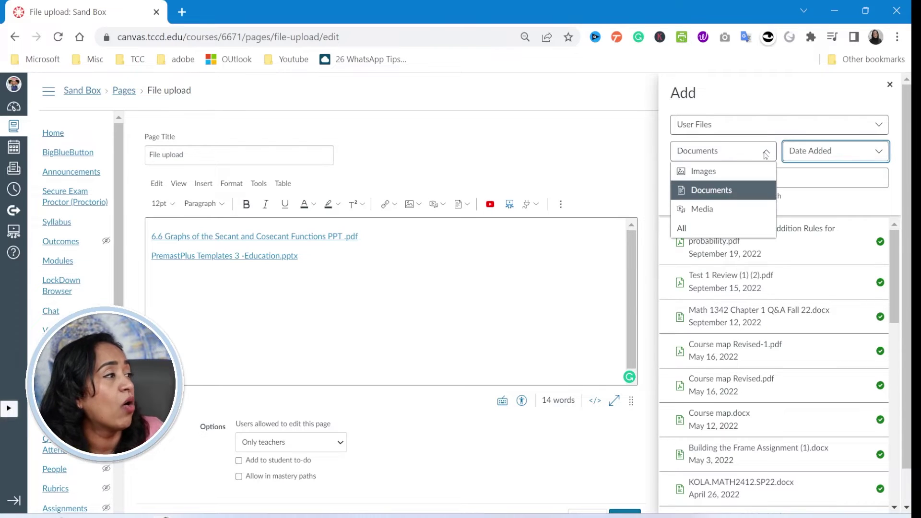
left_click(739, 173)
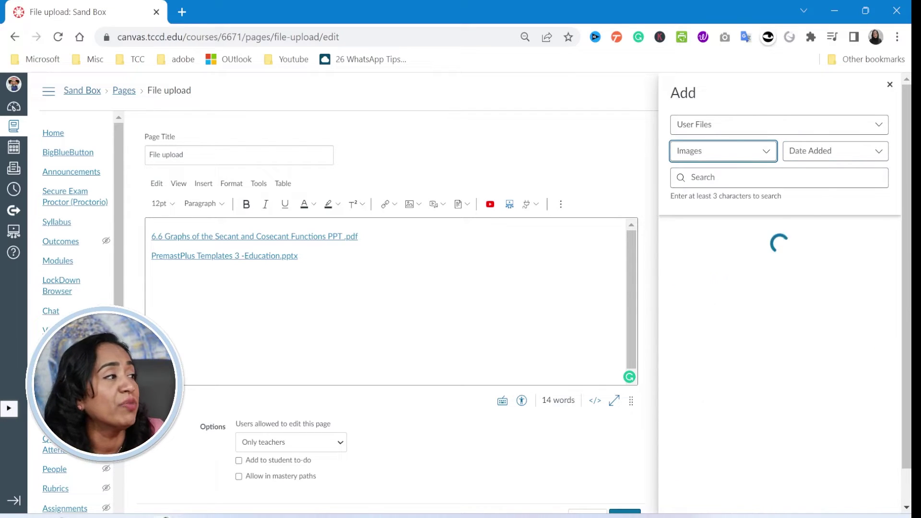
left_click(766, 152)
left_click(727, 209)
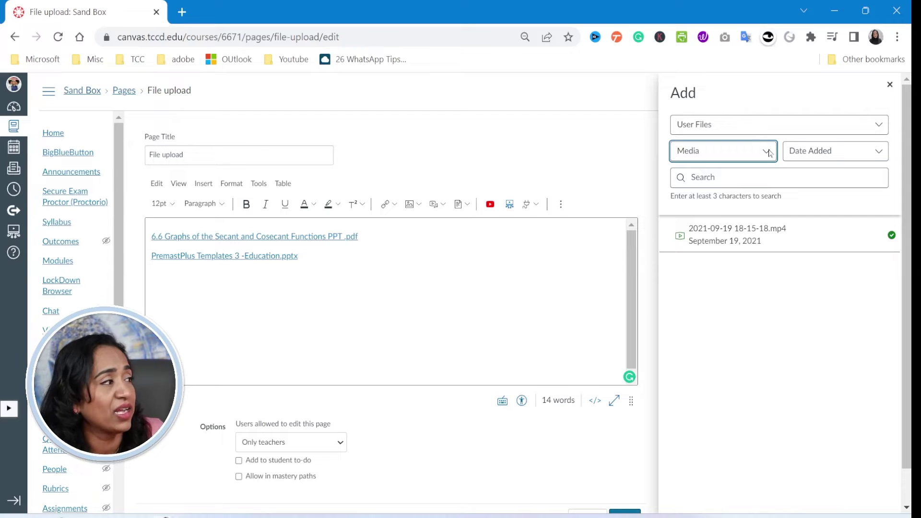
left_click(768, 153)
left_click(719, 190)
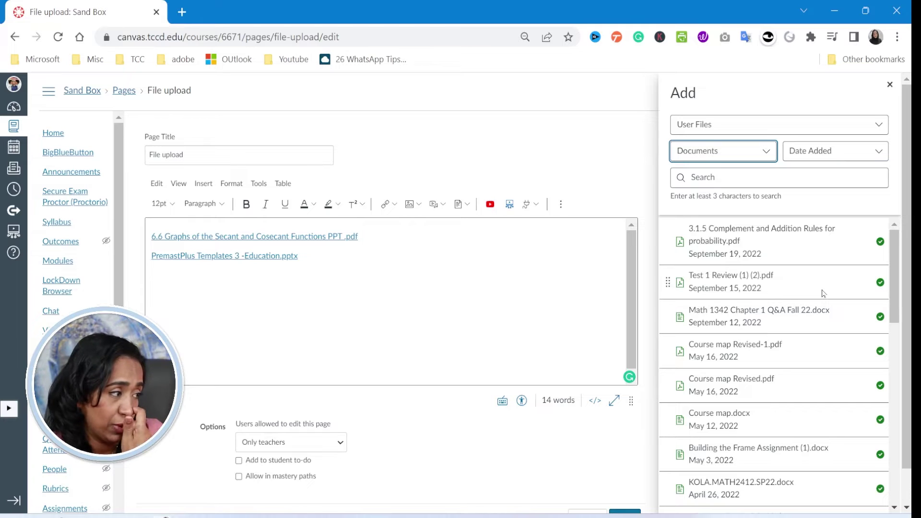
scroll(822, 293, "down", 5)
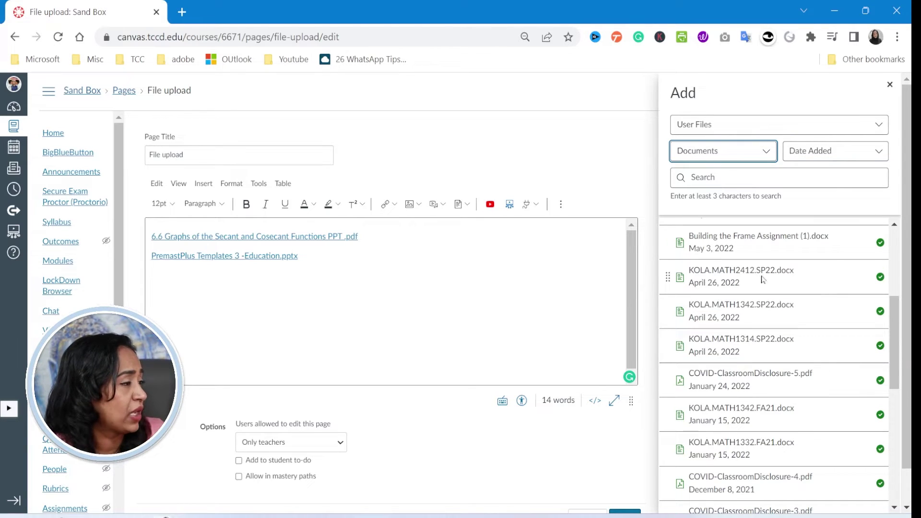
left_click(732, 275)
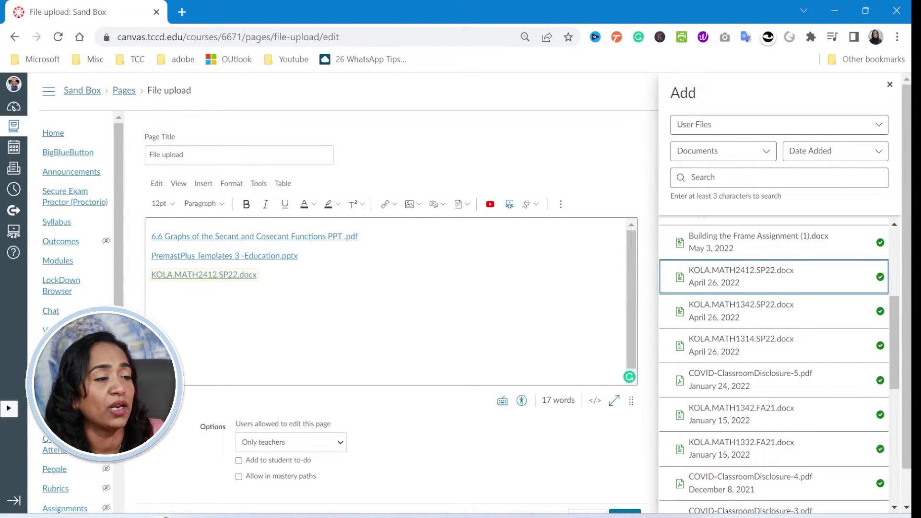
key("Return")
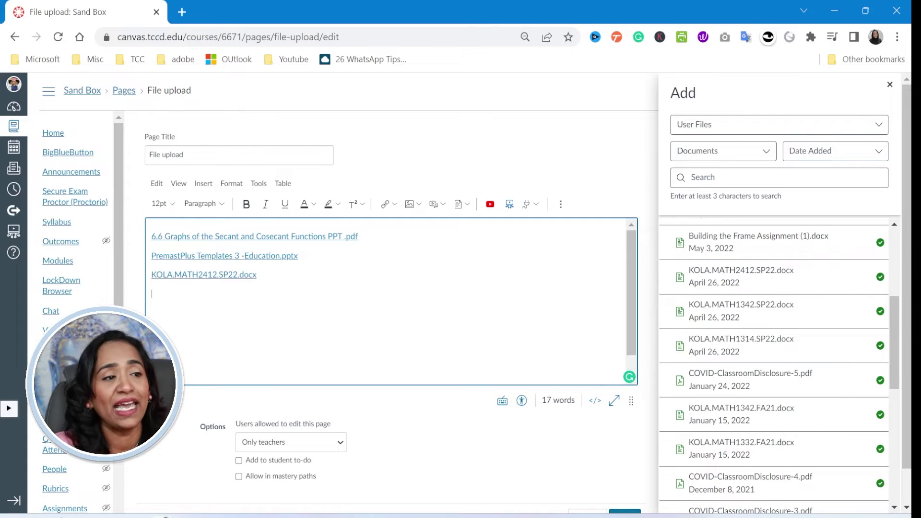
left_click(890, 85)
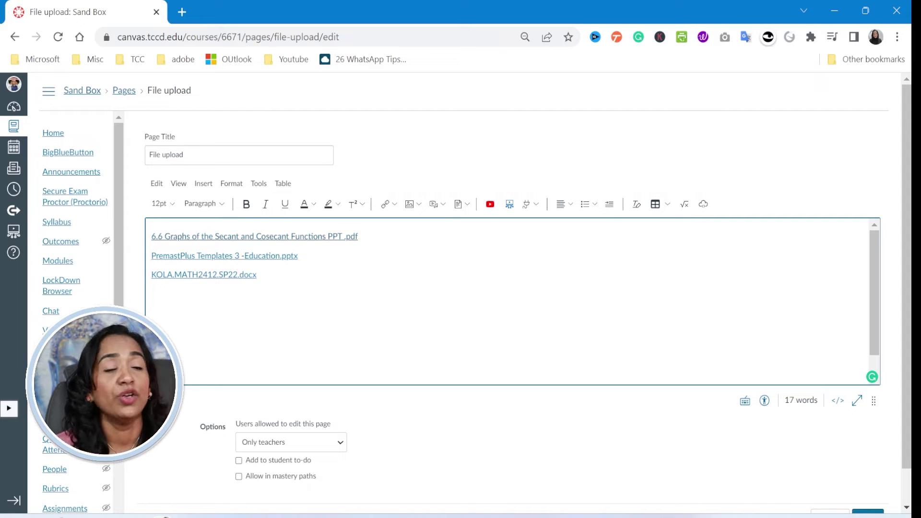
Set the 6.6 Graphs PDF link's Link Options to Disable Preview.
left_click(312, 236)
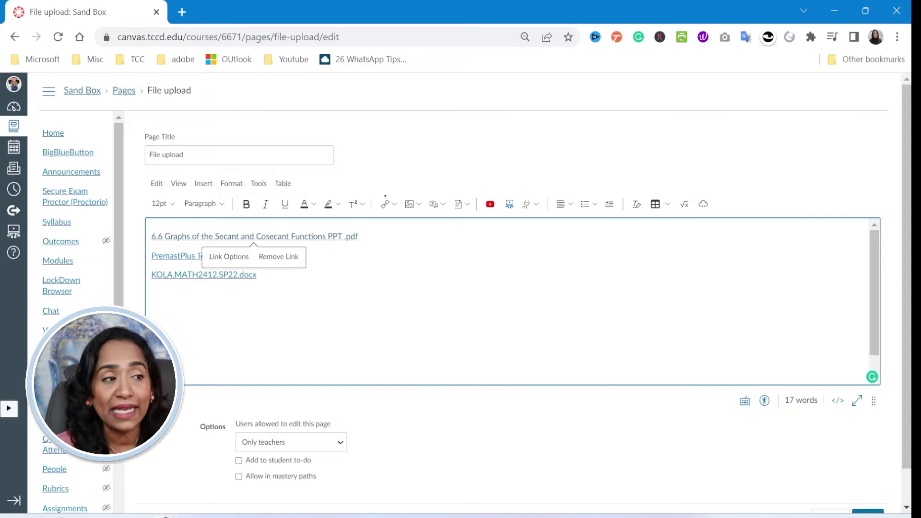
left_click(230, 258)
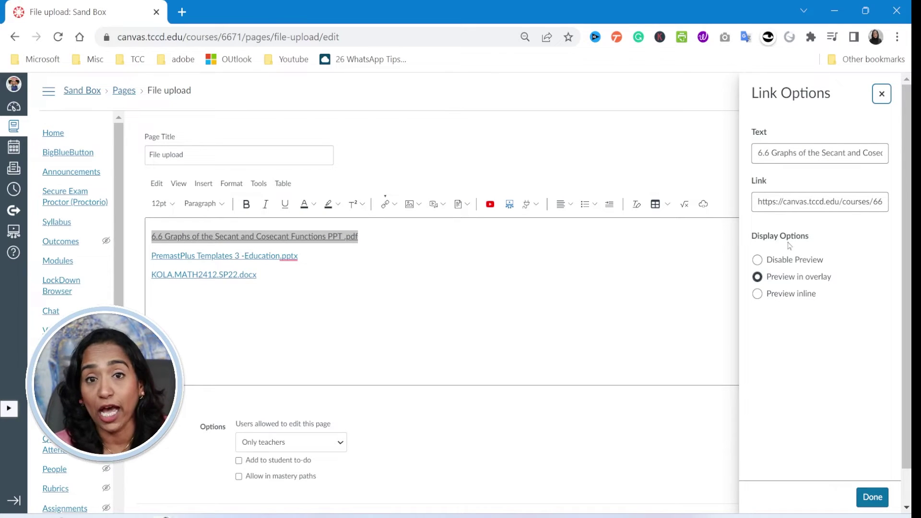
left_click(757, 260)
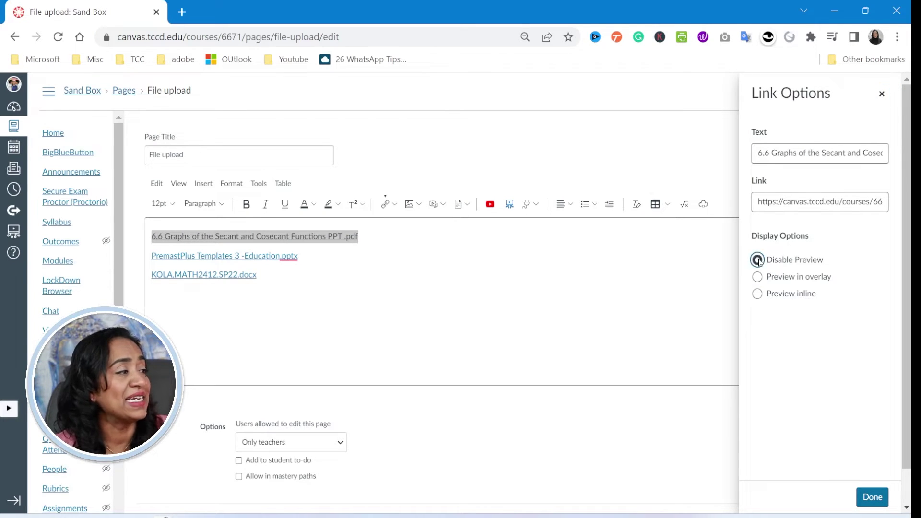
left_click(872, 497)
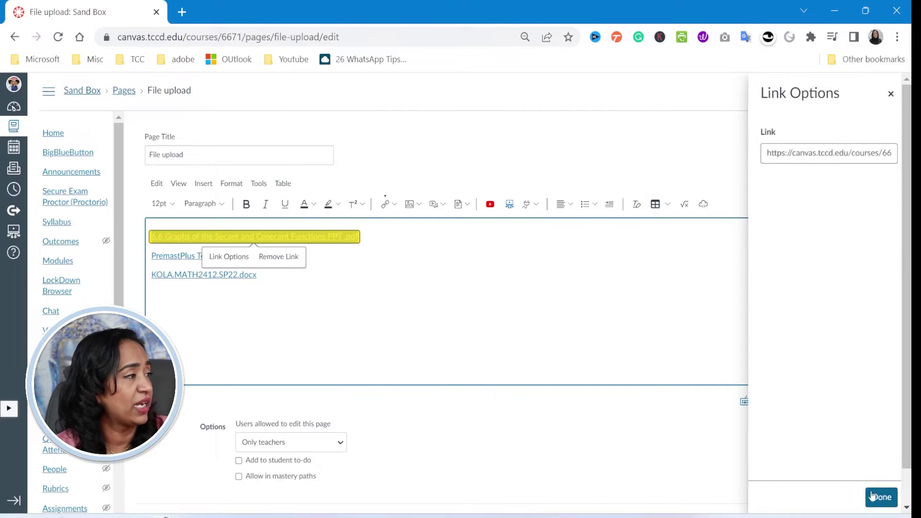
Set the PremastPlus .pptx link to Disable Preview.
left_click(185, 255)
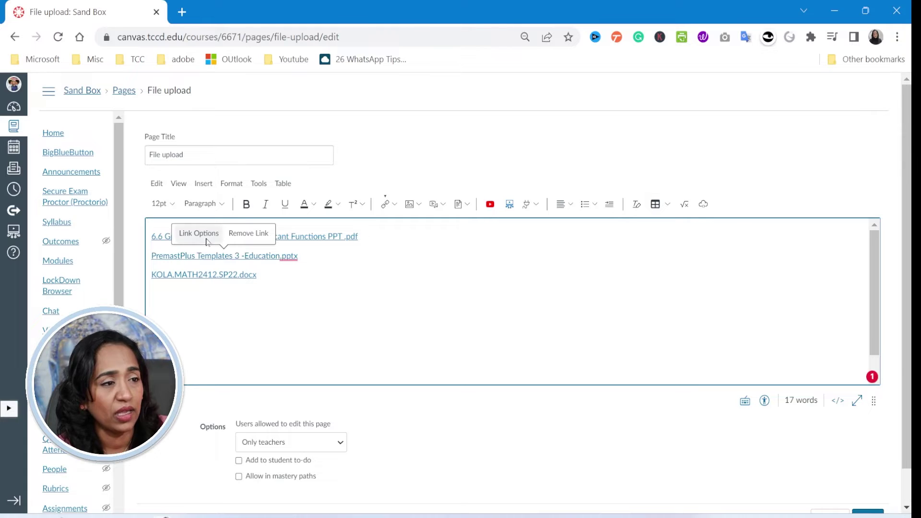
left_click(192, 234)
left_click(757, 260)
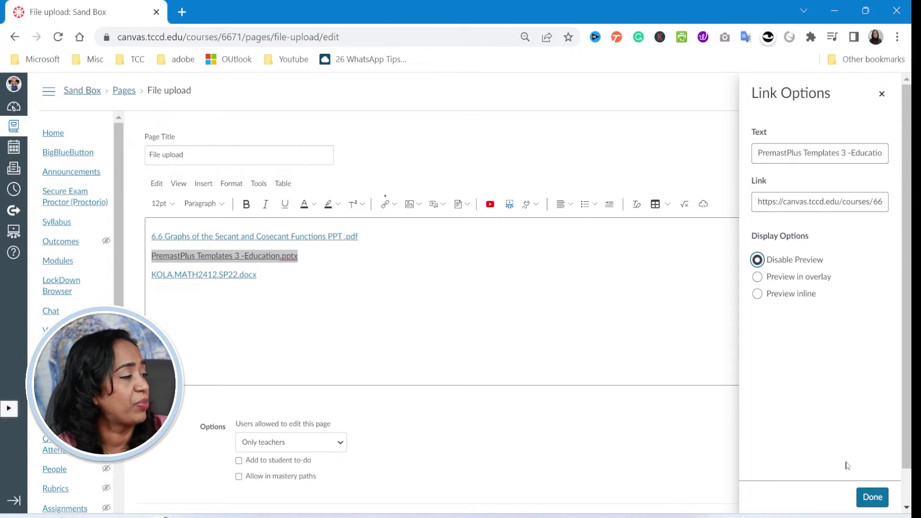
left_click(872, 497)
Set the KOLA.MATH2412.SP22.docx link to Disable Preview and save the page.
left_click(192, 274)
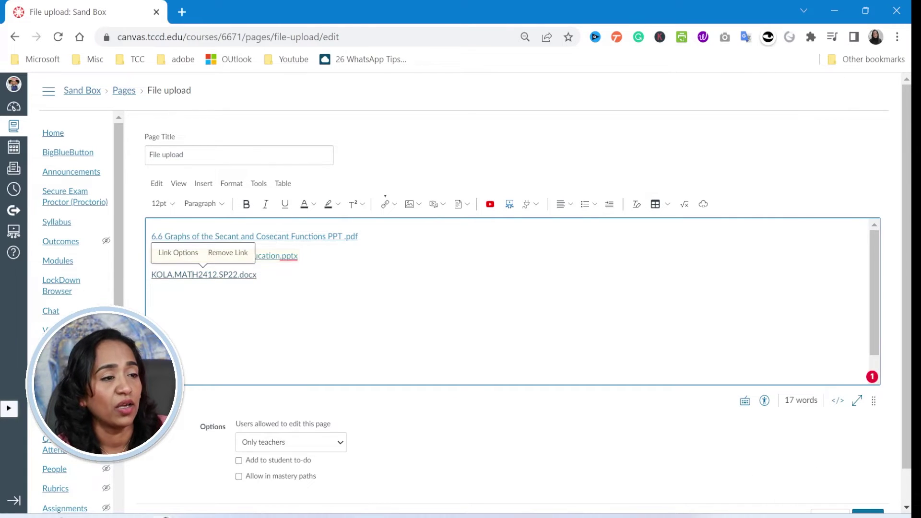
left_click(194, 252)
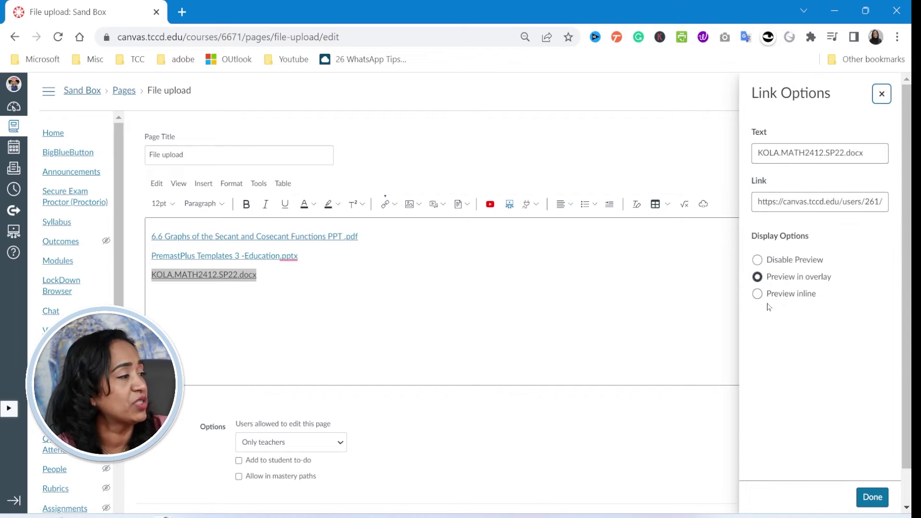
left_click(757, 260)
left_click(872, 497)
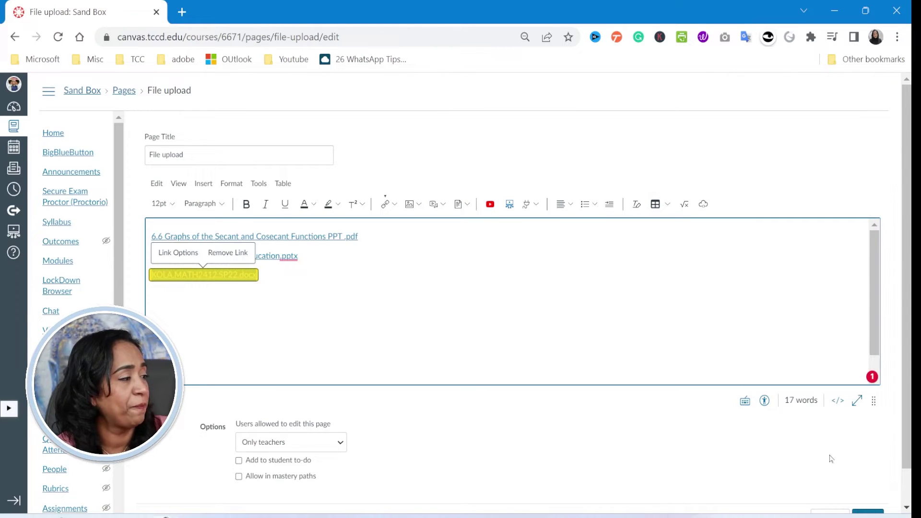
scroll(832, 451, "down", 1)
left_click(869, 486)
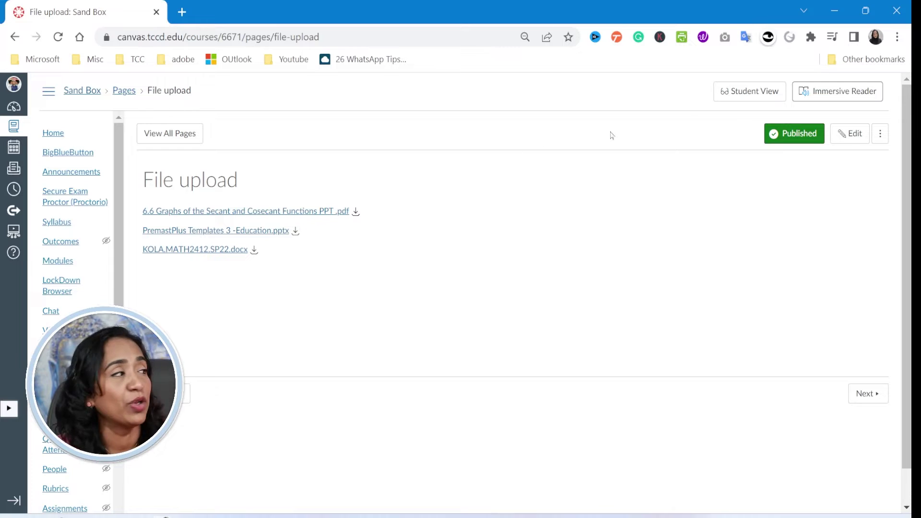
Open the 6.6 Graphs PDF in Student View, then leave Student View and edit the page again.
left_click(736, 99)
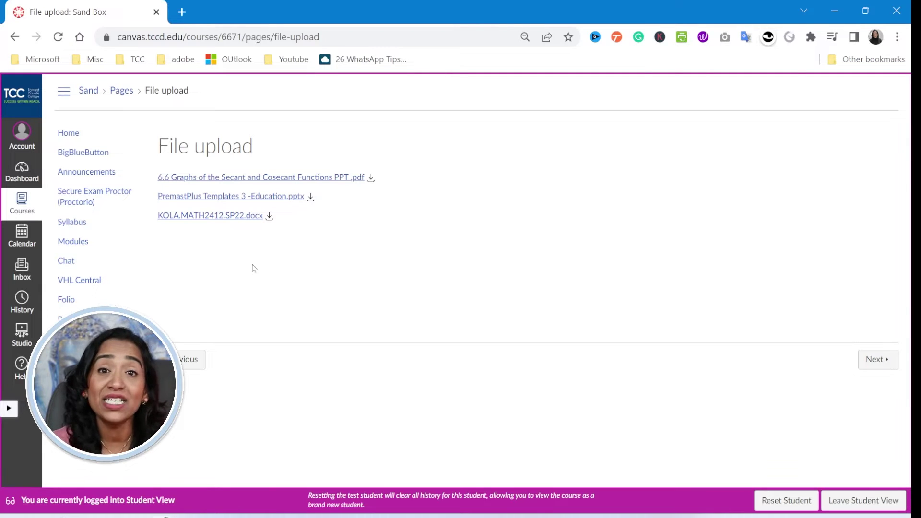
left_click(291, 178)
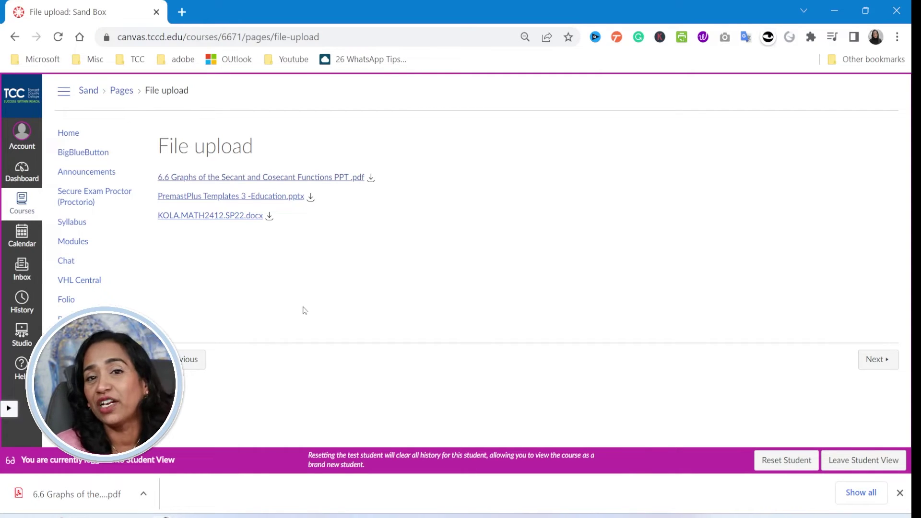
left_click(843, 460)
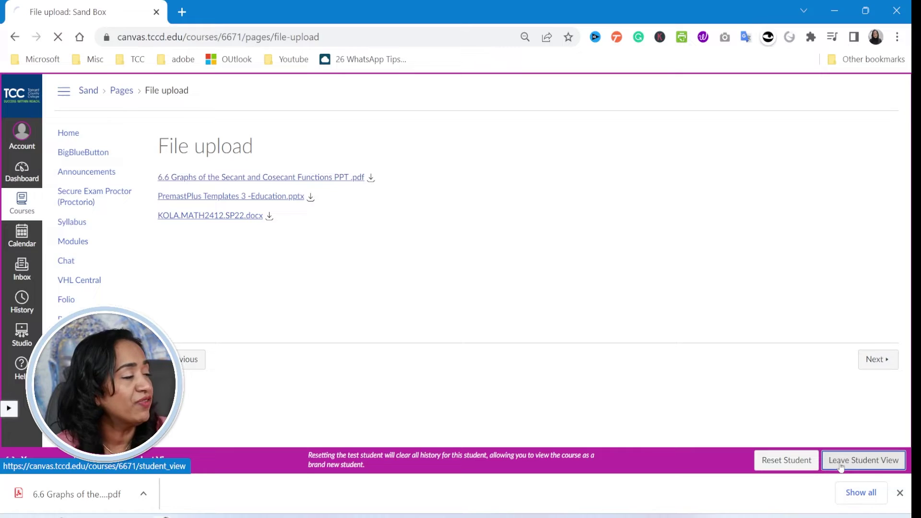
left_click(839, 136)
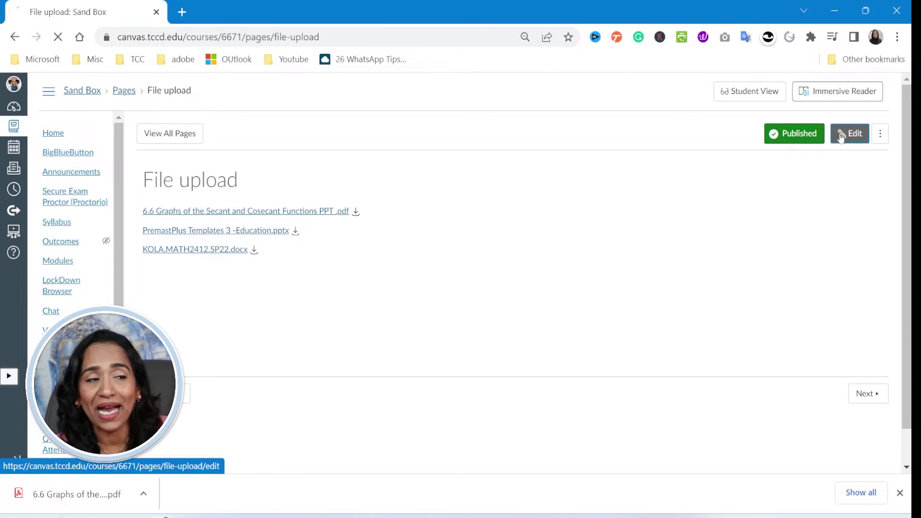
Set the 6.6 Graphs PDF link to Preview in overlay.
left_click(255, 236)
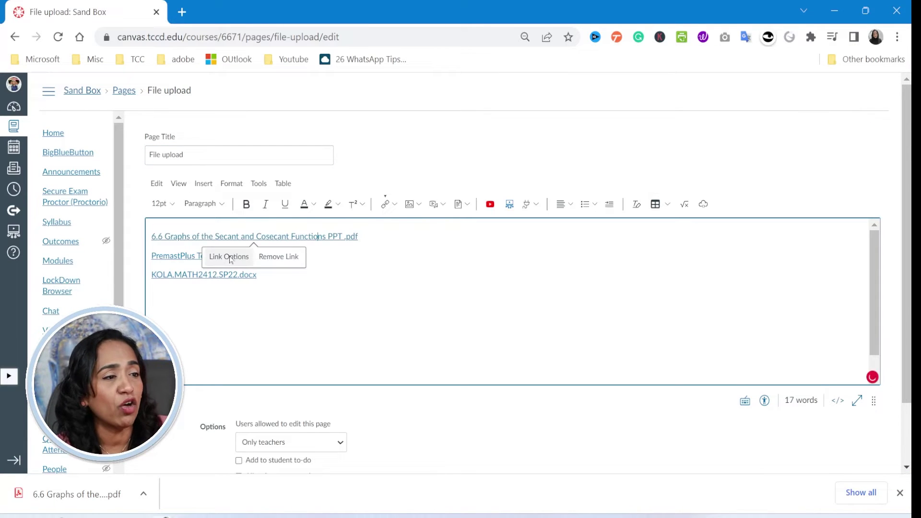
left_click(232, 258)
left_click(757, 277)
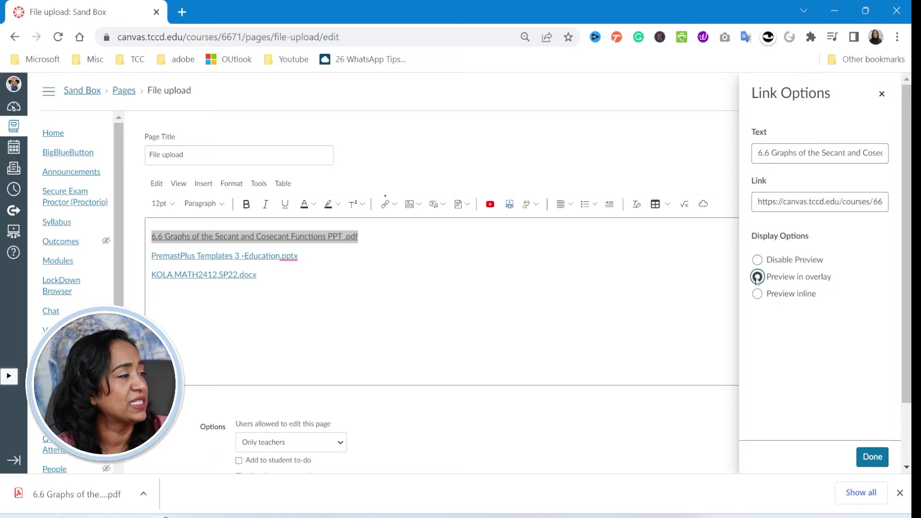
left_click(872, 457)
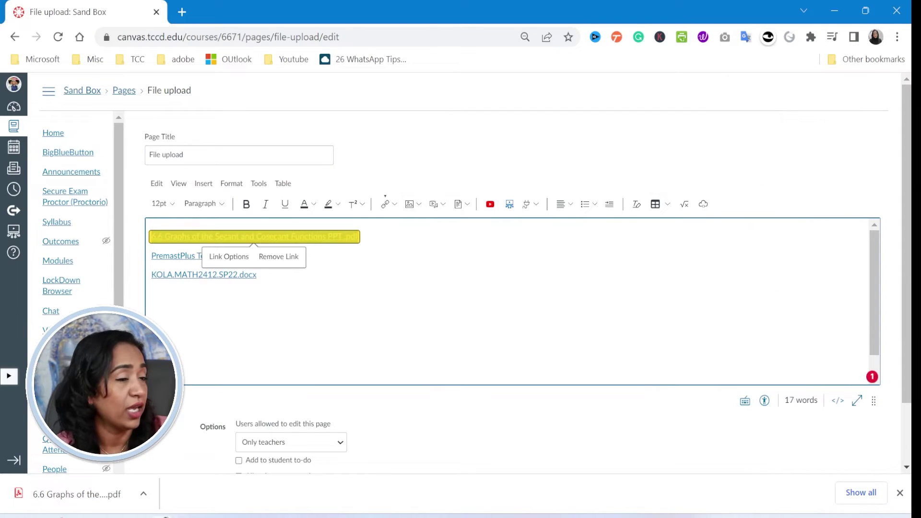
Set the PremastPlus .pptx link to Preview in overlay.
left_click(177, 255)
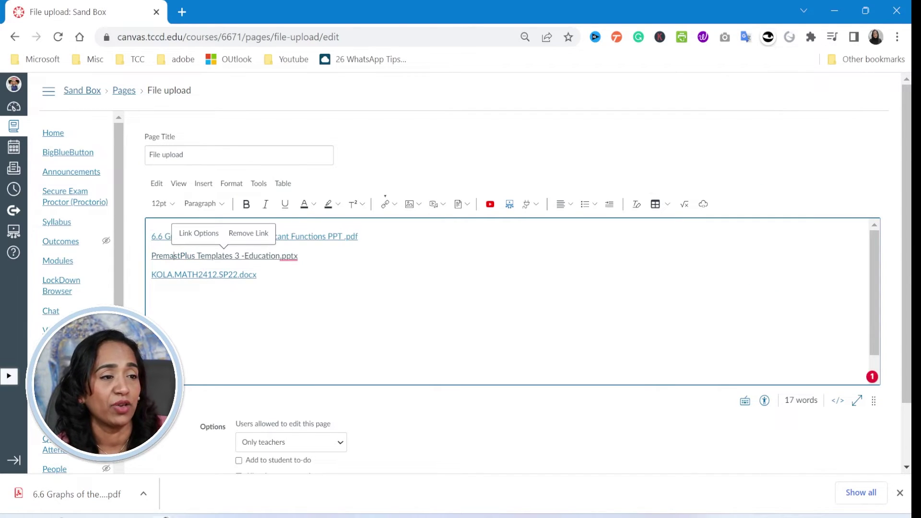
left_click(198, 234)
left_click(759, 278)
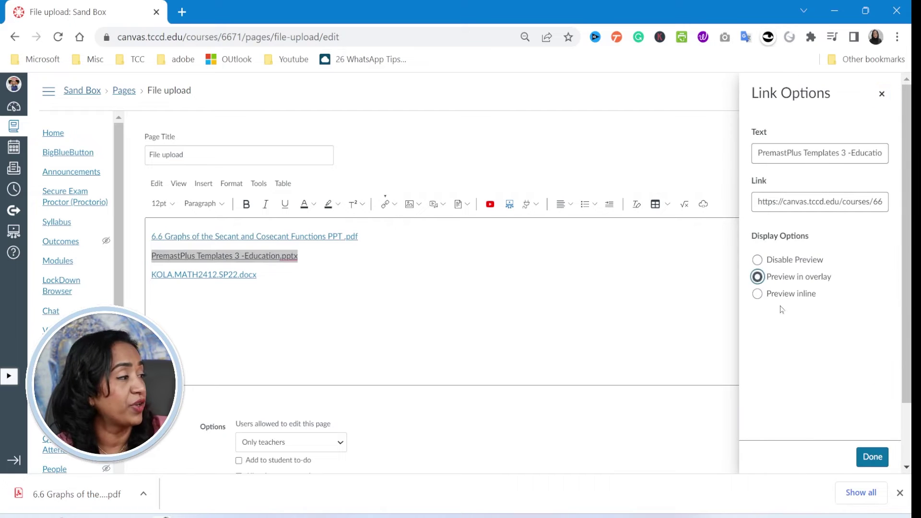
left_click(872, 459)
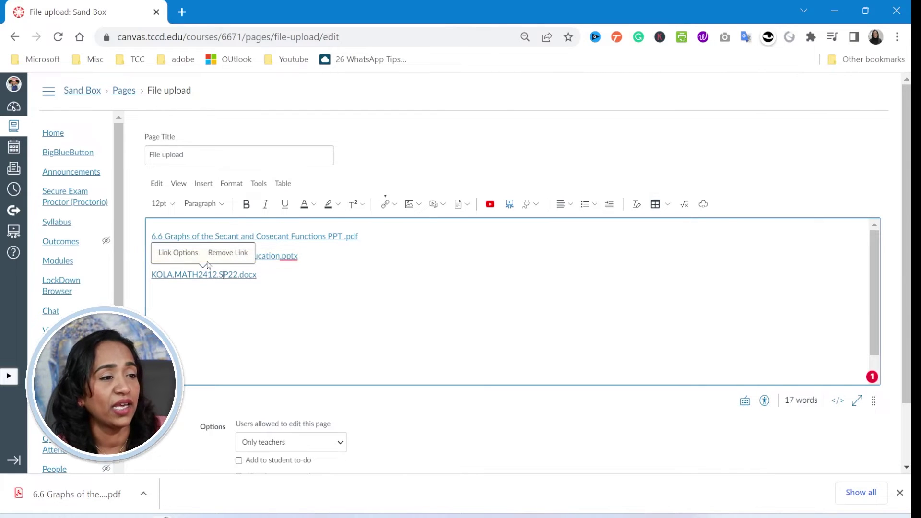
Set the KOLA docx link to Preview in overlay and save the page.
left_click(178, 252)
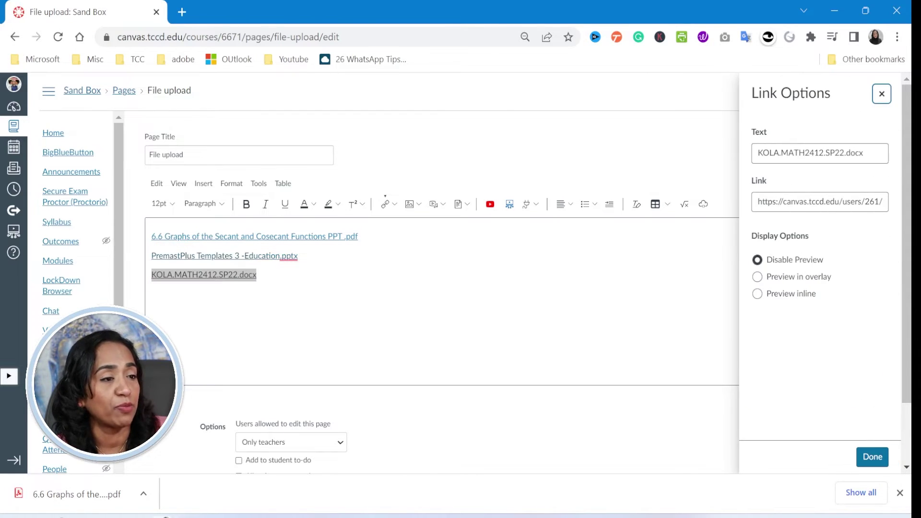
left_click(758, 280)
left_click(871, 457)
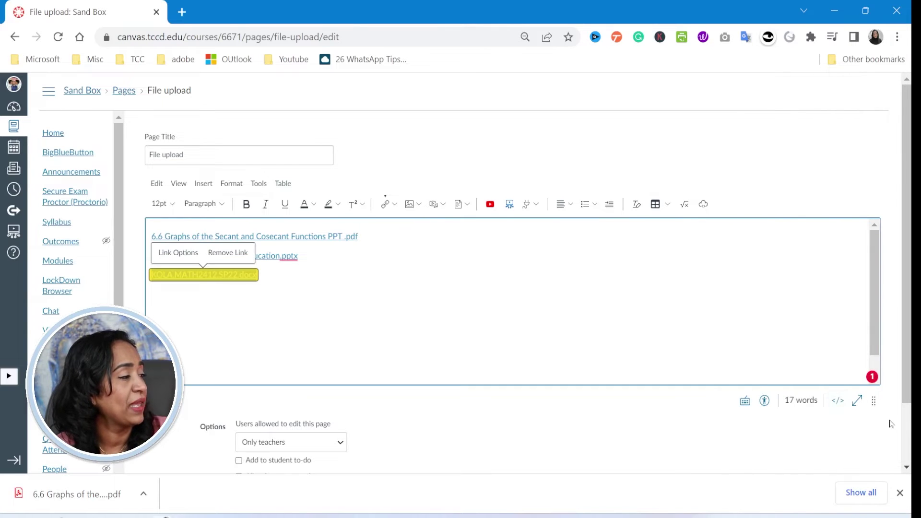
scroll(869, 451, "down", 2)
left_click(868, 445)
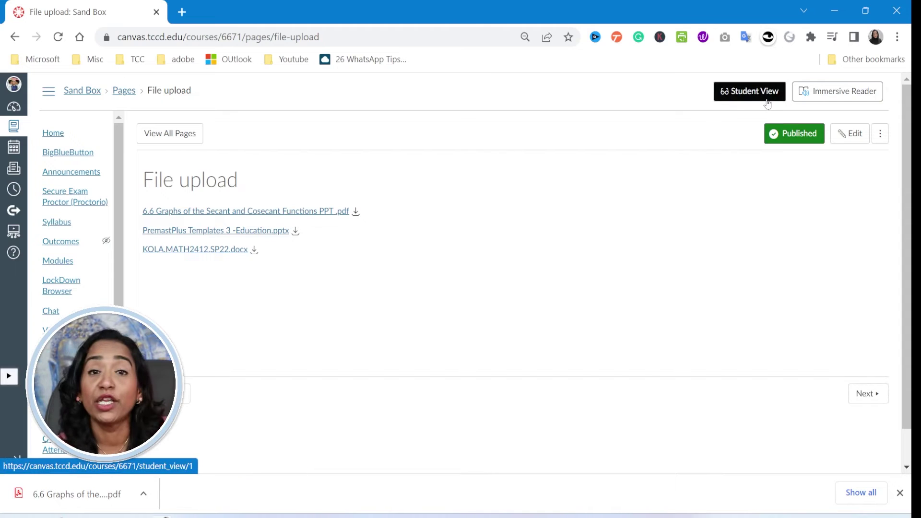
left_click(767, 103)
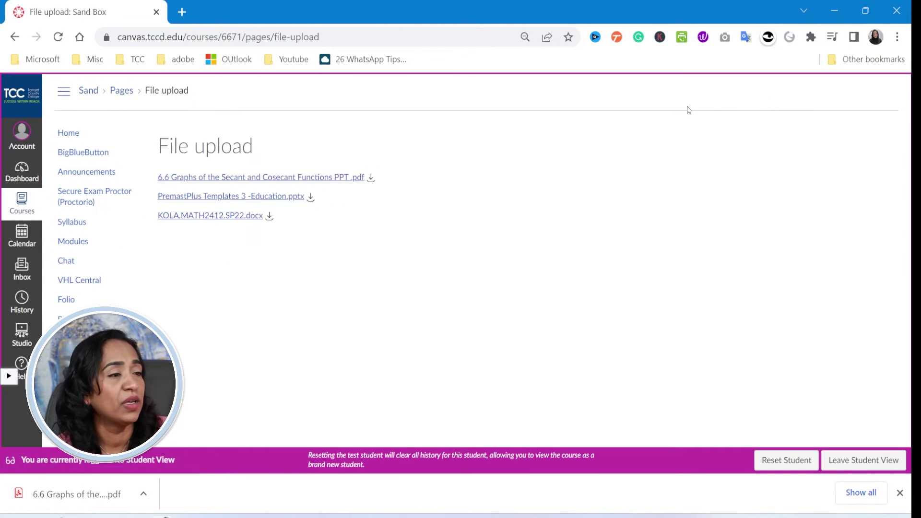
left_click(321, 178)
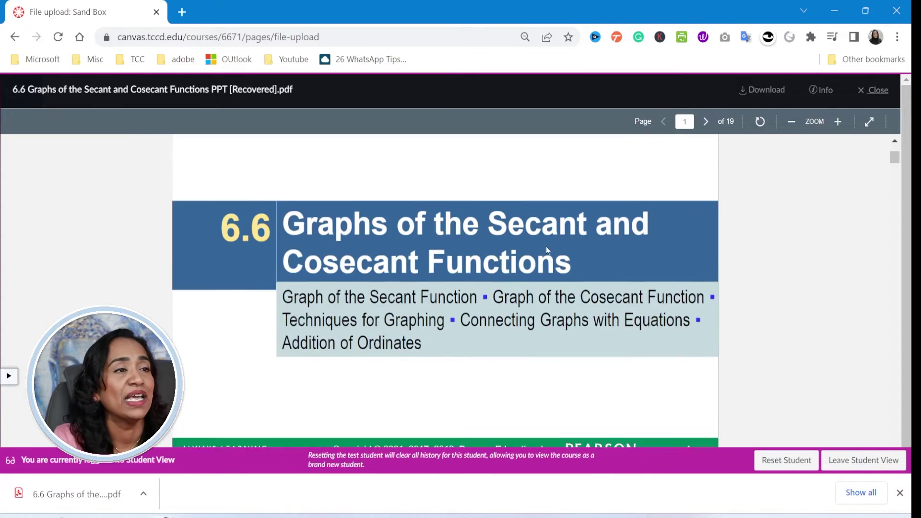
scroll(546, 246, "down", 15)
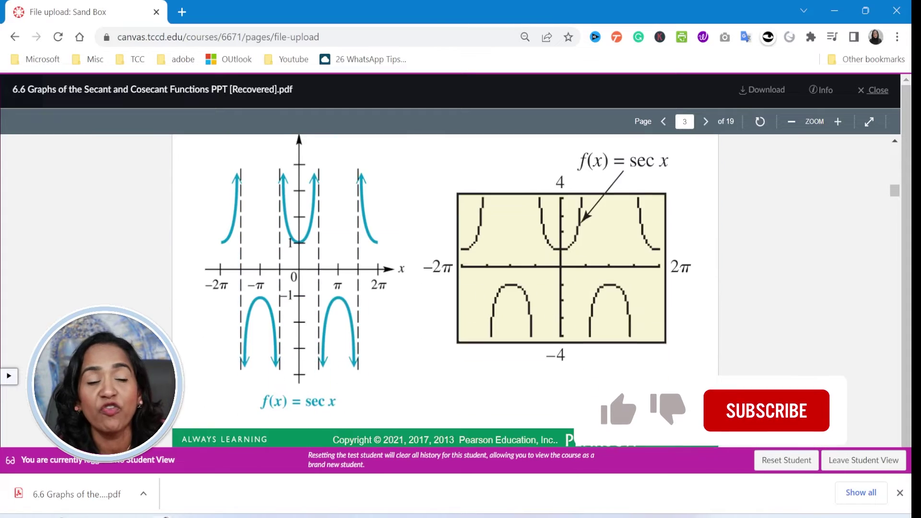
scroll(546, 246, "down", 5)
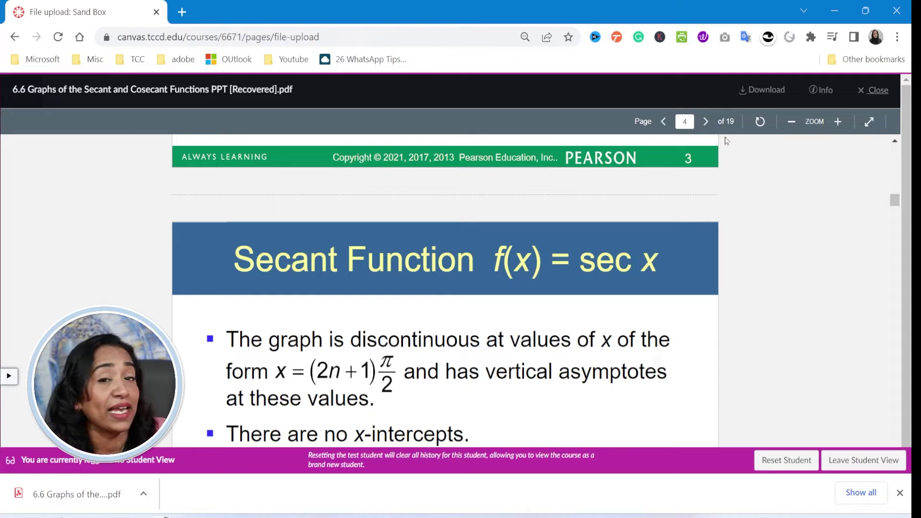
scroll(703, 220, "down", 4)
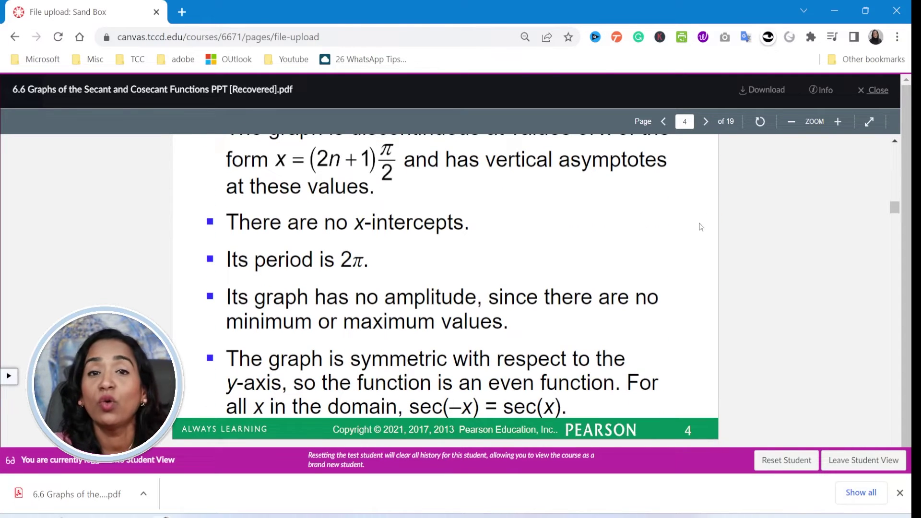
scroll(704, 234, "down", 4)
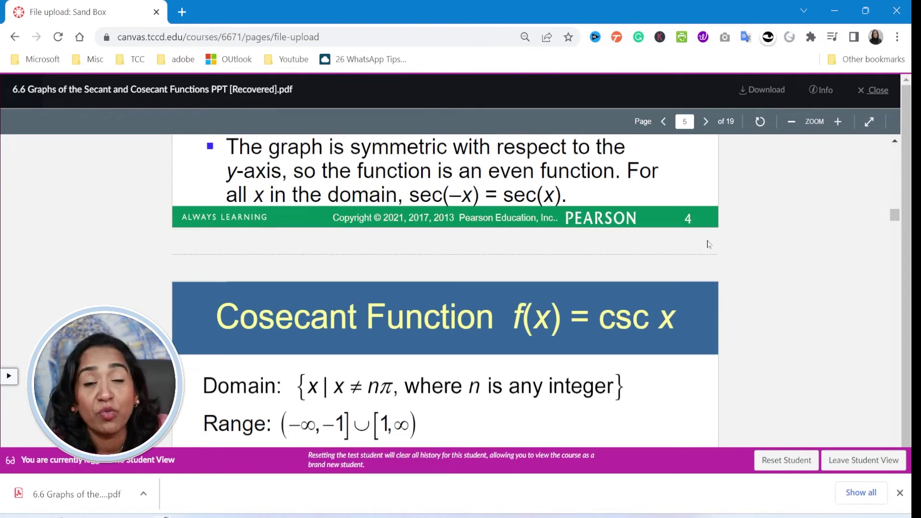
scroll(709, 244, "down", 4)
scroll(710, 235, "down", 5)
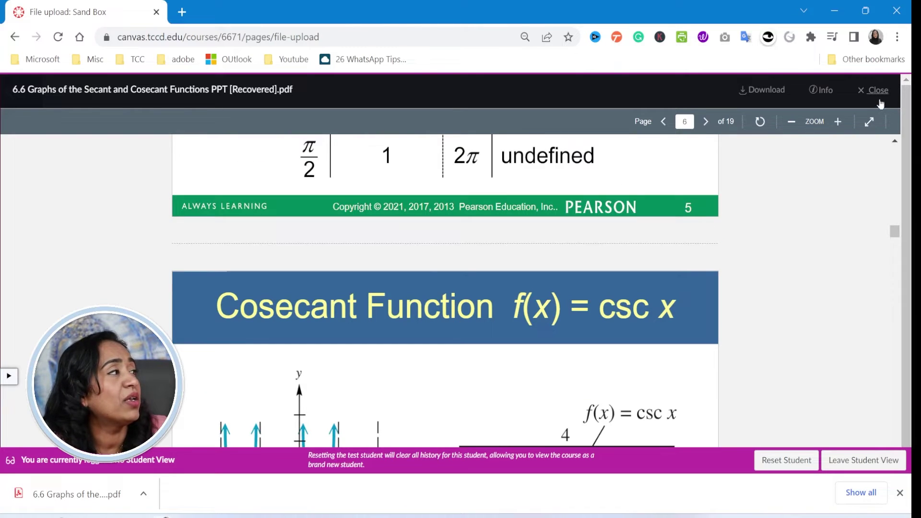
left_click(880, 94)
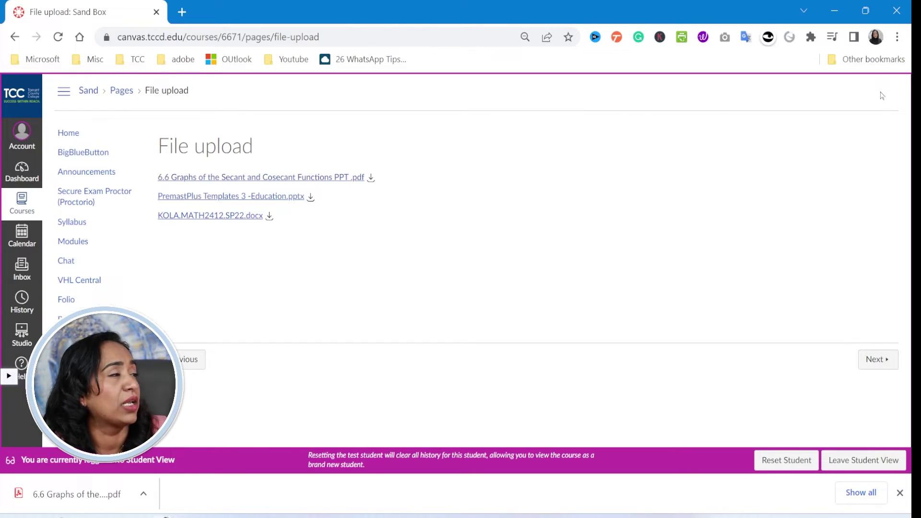
left_click(277, 198)
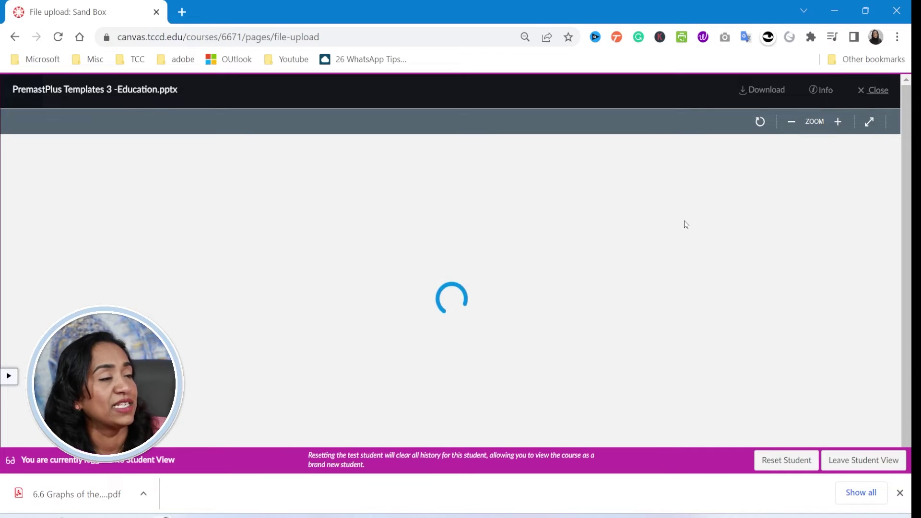
scroll(686, 224, "down", 10)
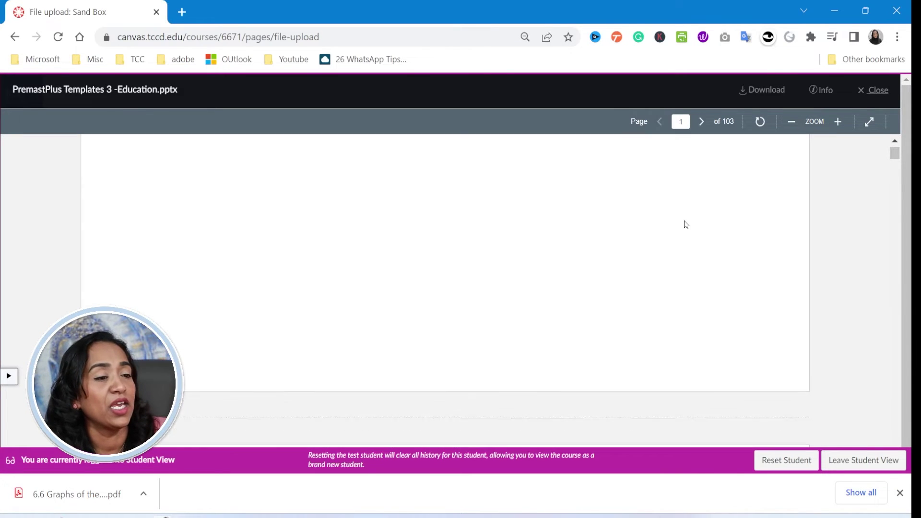
scroll(686, 224, "down", 10)
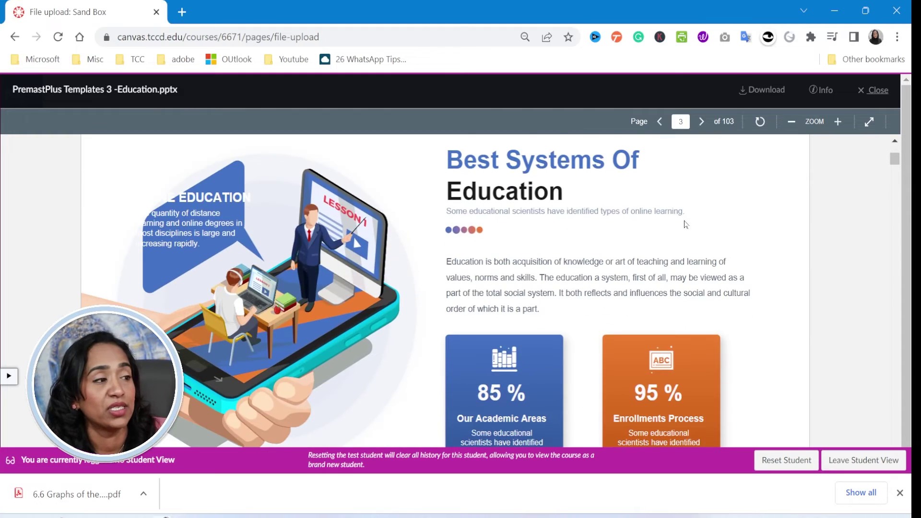
scroll(711, 179, "down", 3)
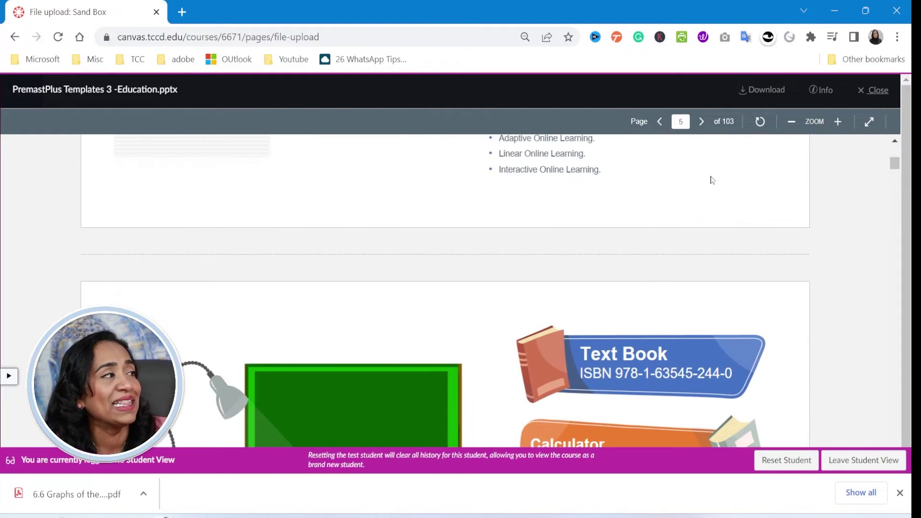
scroll(710, 220, "down", 10)
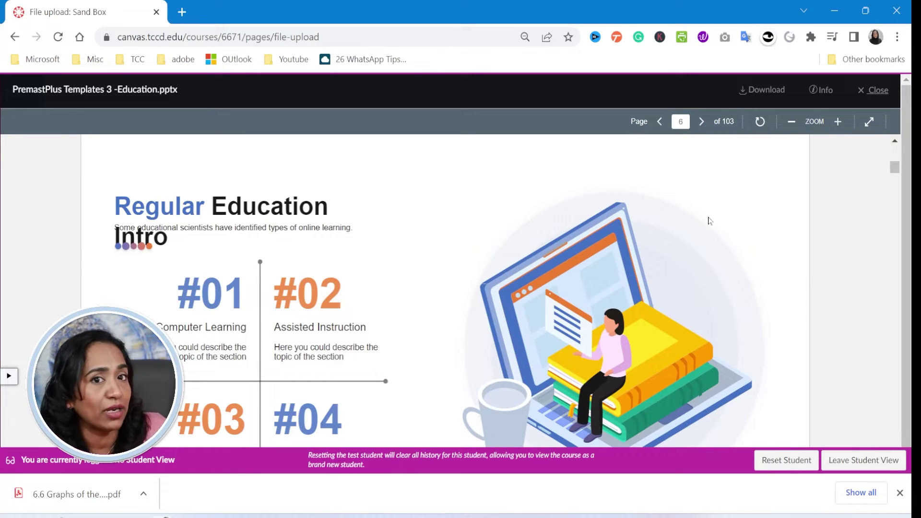
scroll(709, 221, "down", 10)
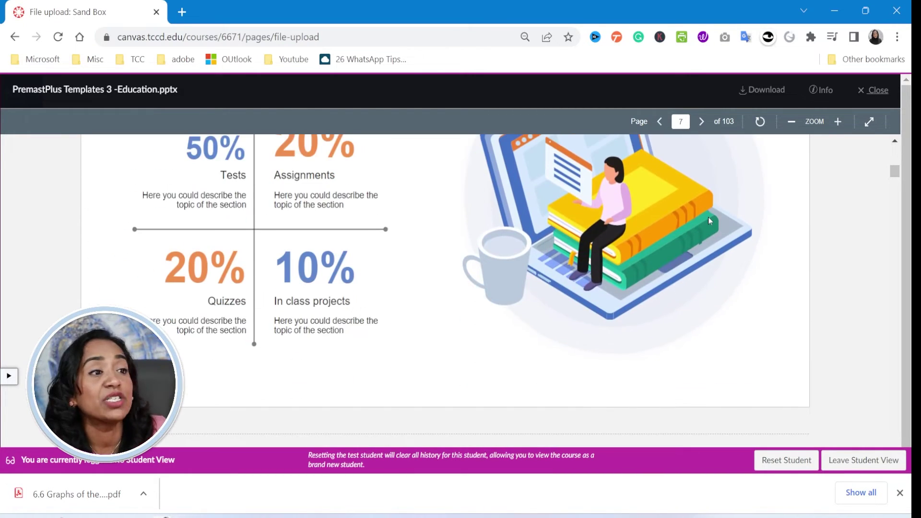
scroll(710, 221, "down", 15)
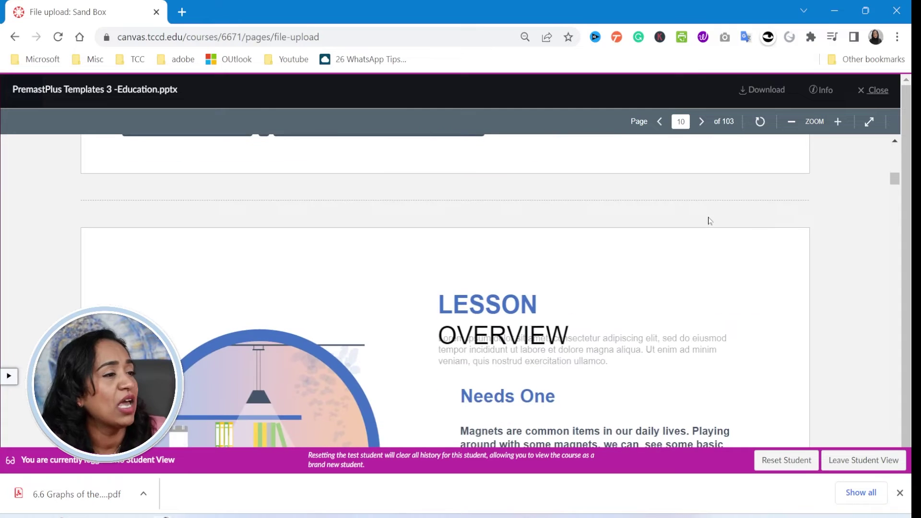
left_click(878, 96)
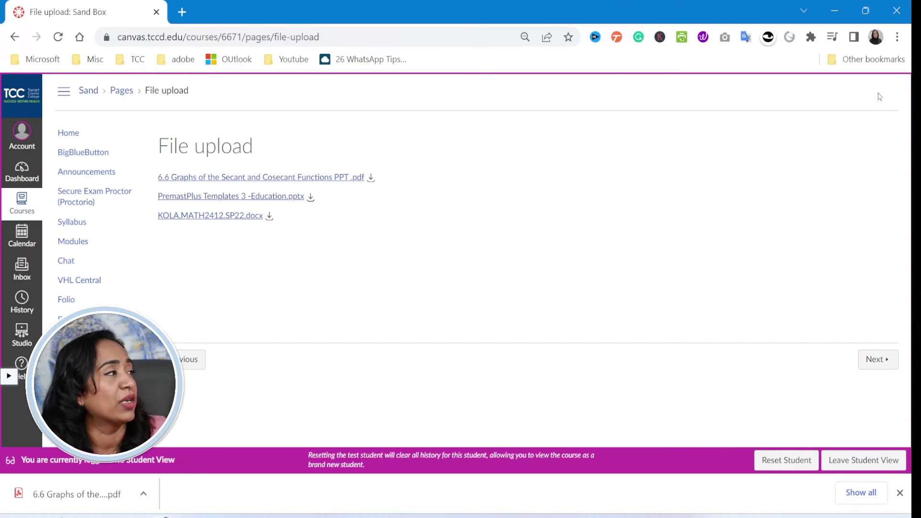
Open the KOLA.MATH2412.SP22.docx overlay preview, zoom in twice, and go full screen.
left_click(247, 217)
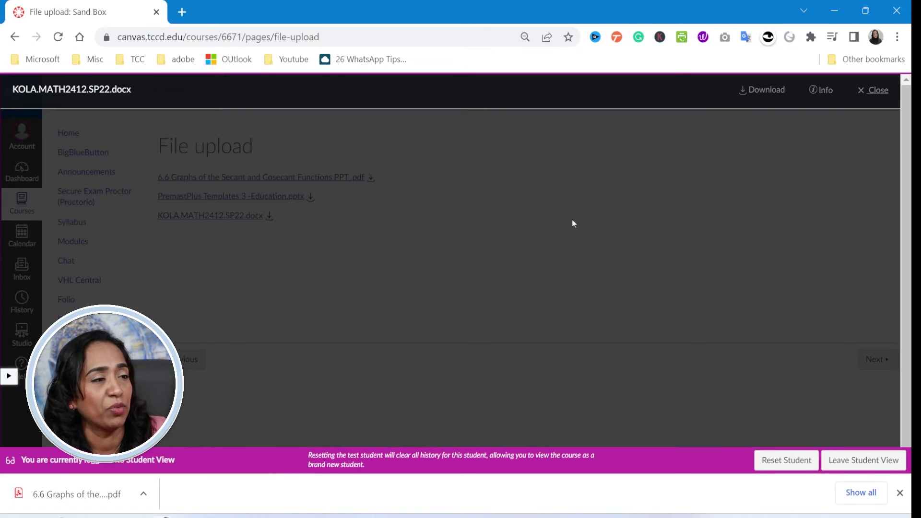
scroll(683, 210, "down", 10)
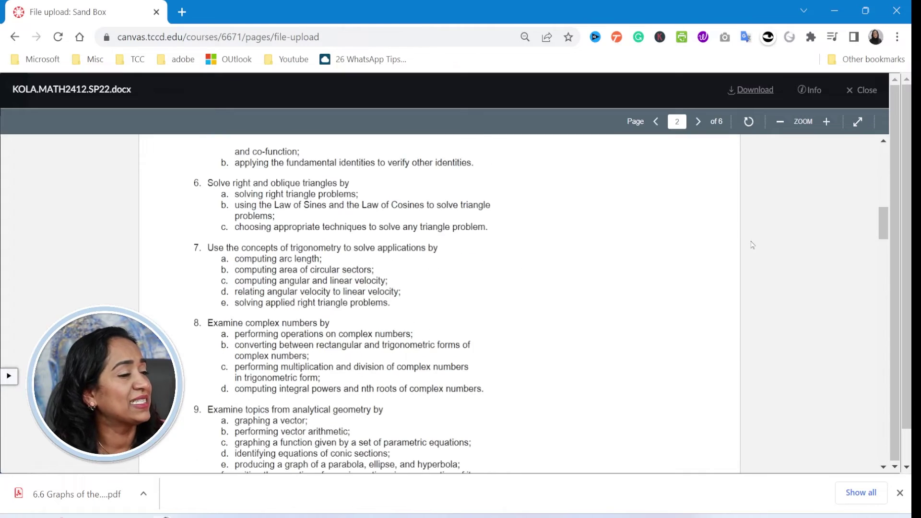
scroll(751, 245, "down", 12)
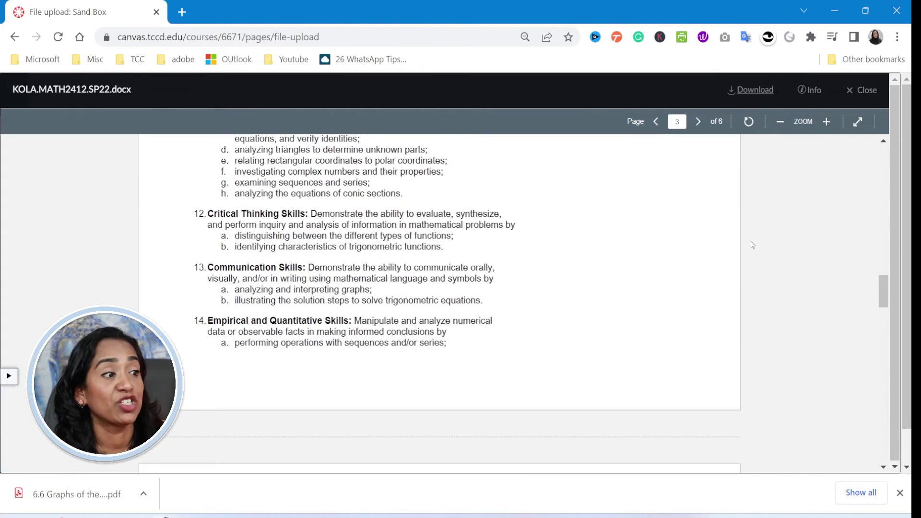
scroll(752, 245, "down", 2)
left_click(826, 122)
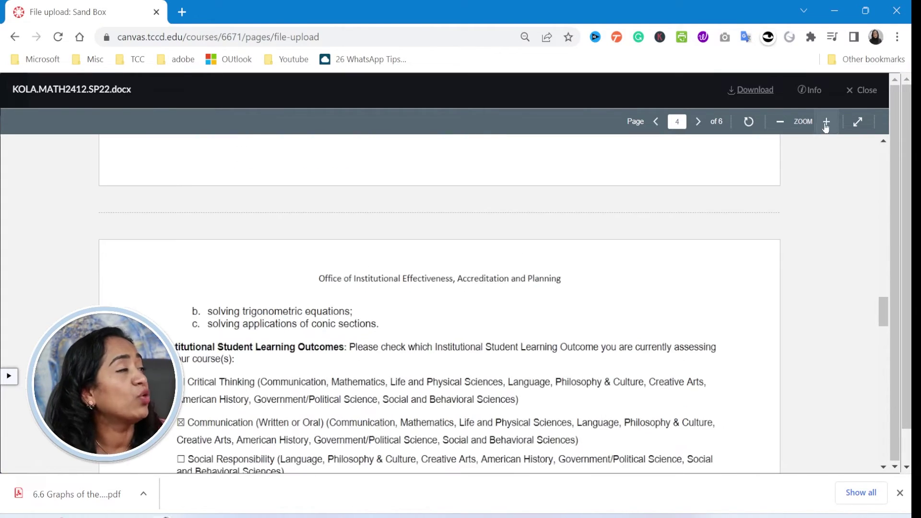
left_click(826, 122)
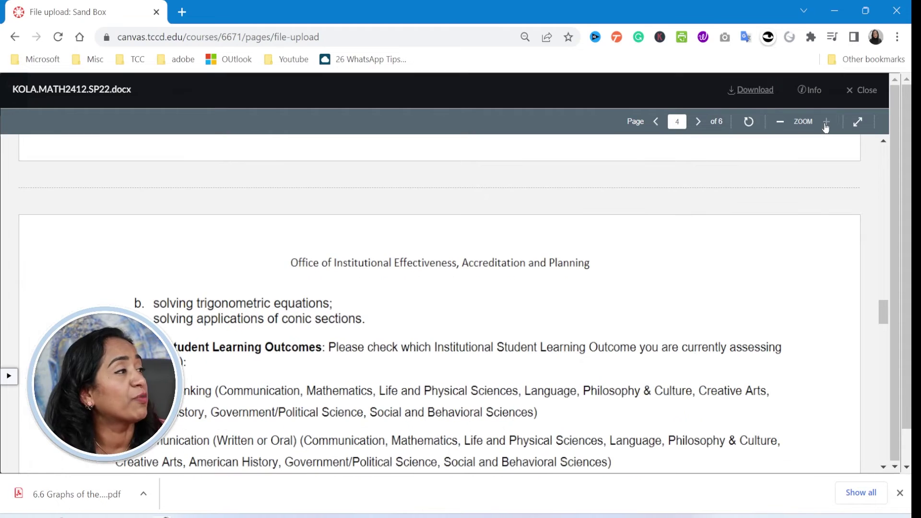
left_click(859, 124)
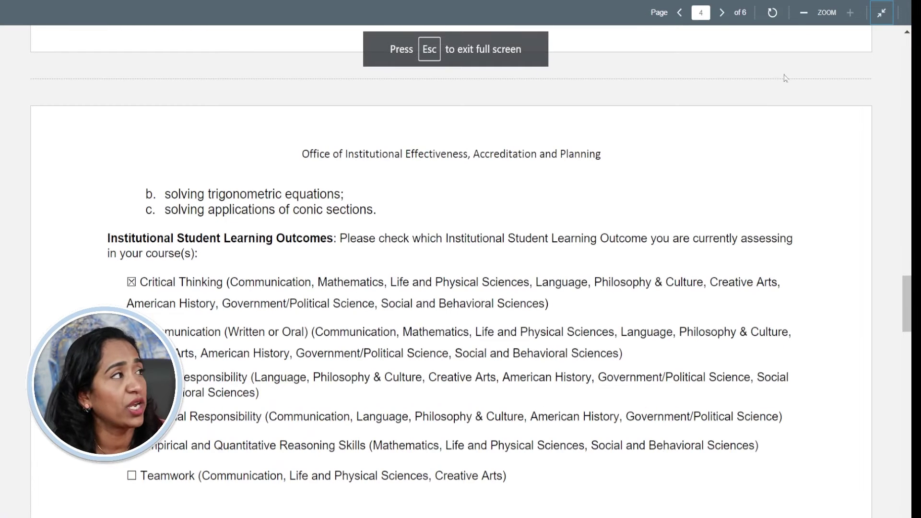
Page forward to page 6, rotate it a full 360°, and exit full screen.
left_click(721, 13)
left_click(722, 13)
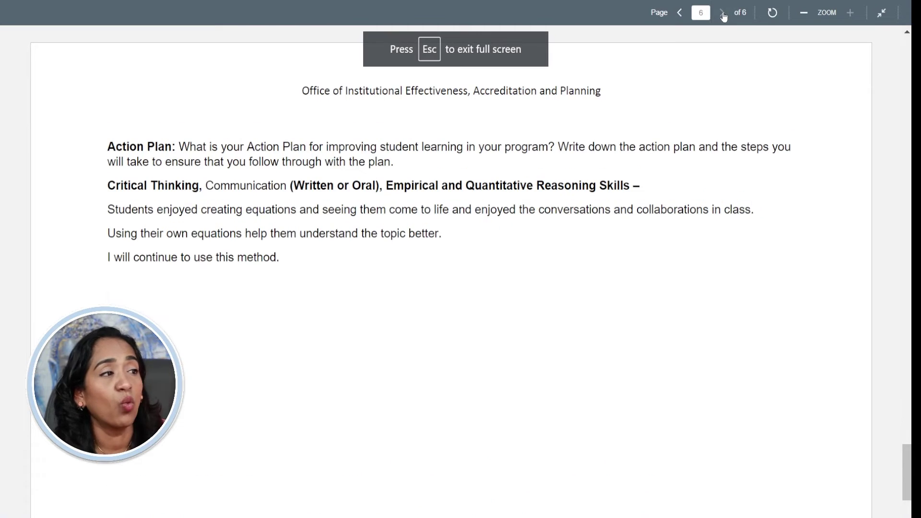
left_click(774, 16)
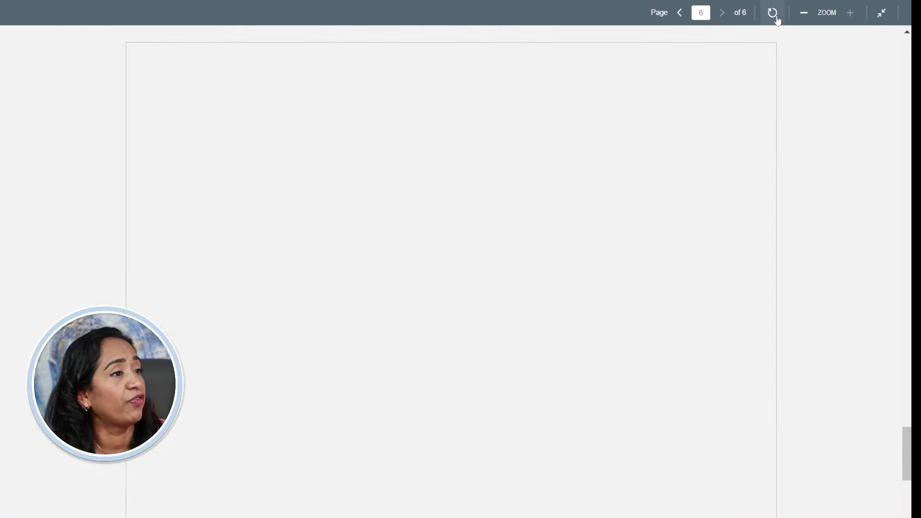
left_click(774, 16)
left_click(774, 17)
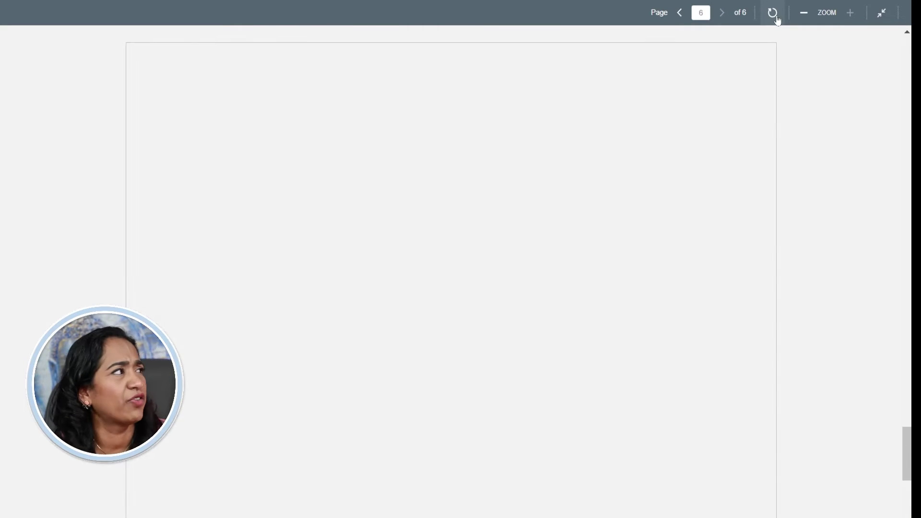
left_click(774, 16)
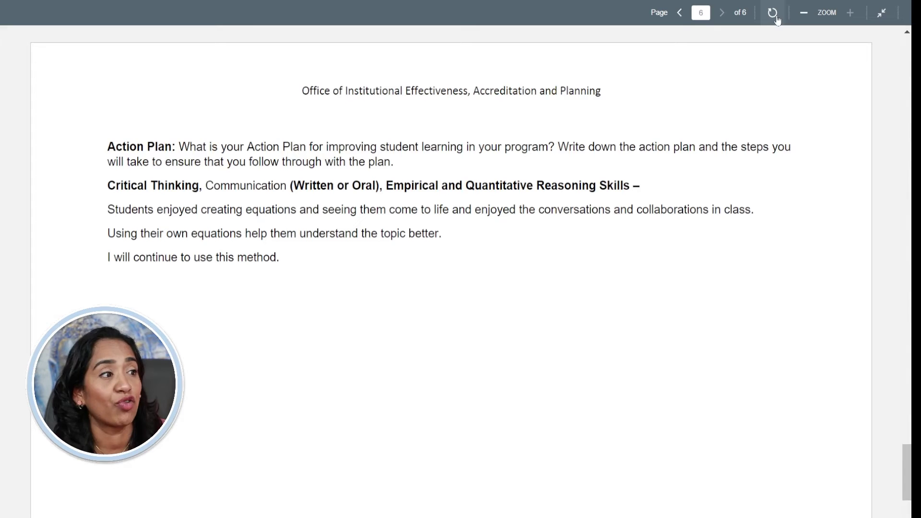
left_click(879, 18)
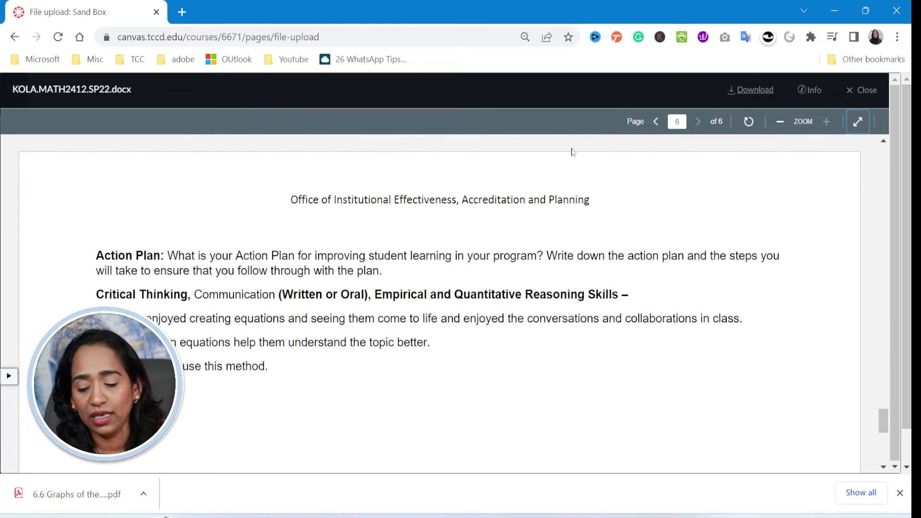
Close the preview, edit the page, and set the PDF link to Preview inline.
left_click(865, 95)
left_click(861, 133)
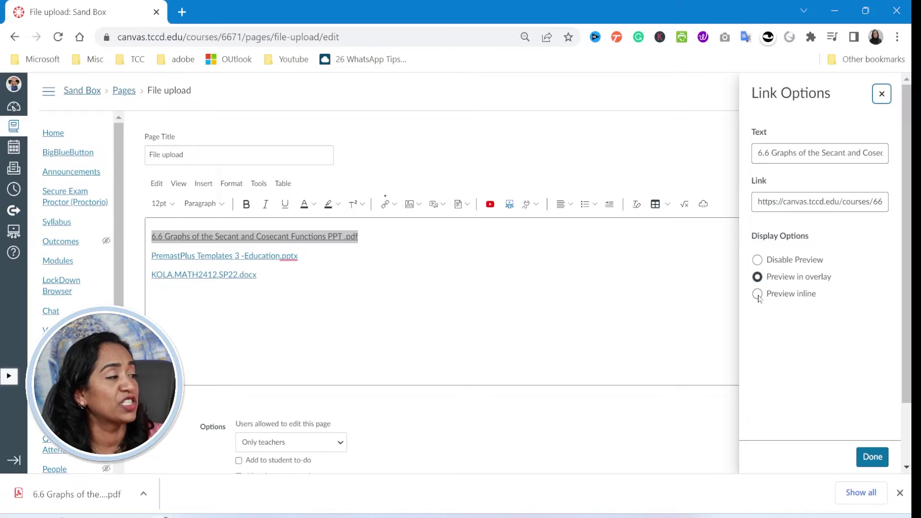
left_click(757, 294)
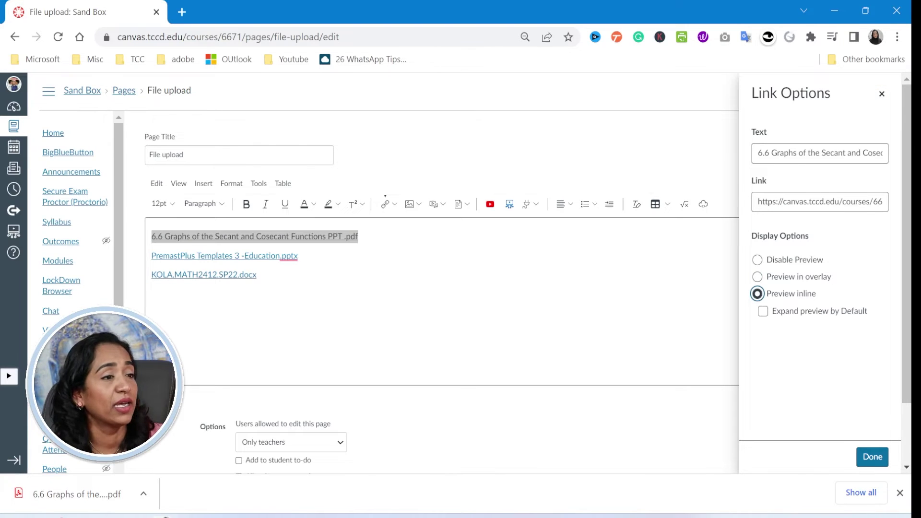
left_click(878, 457)
Set the .pptx link to Preview inline.
left_click(173, 256)
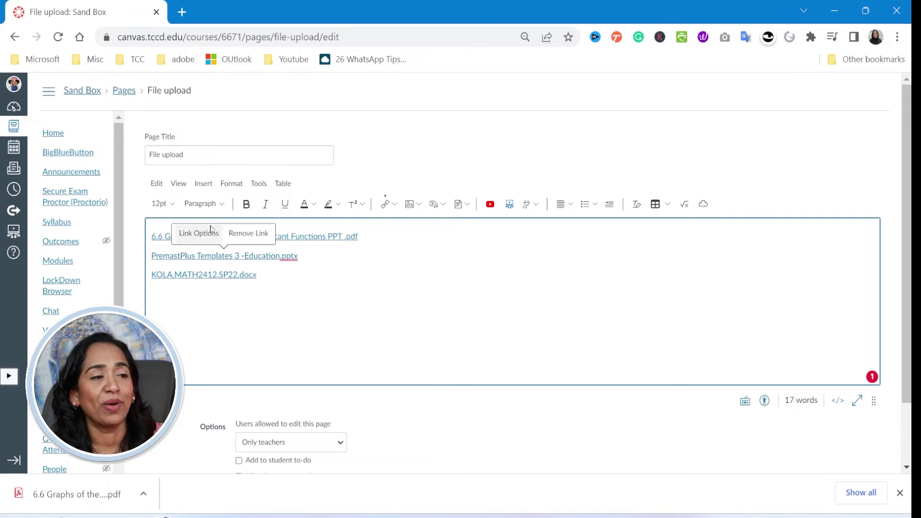
left_click(211, 233)
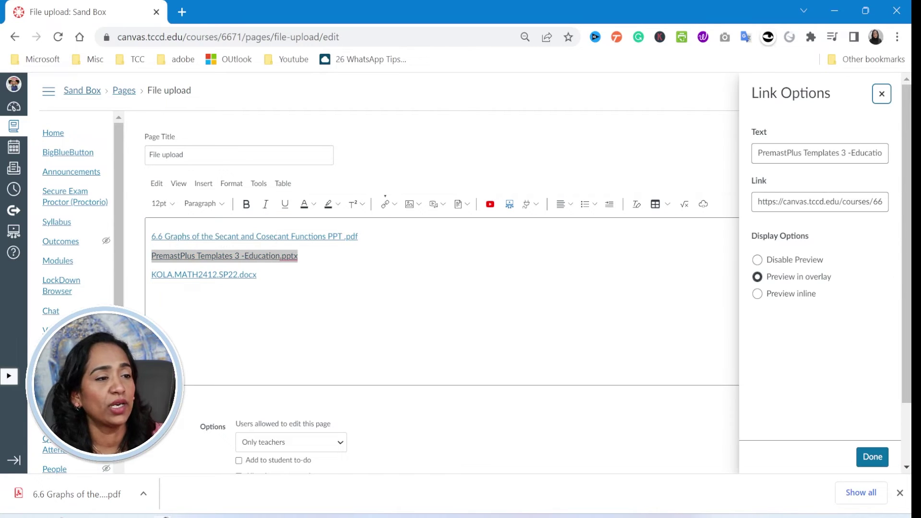
left_click(757, 295)
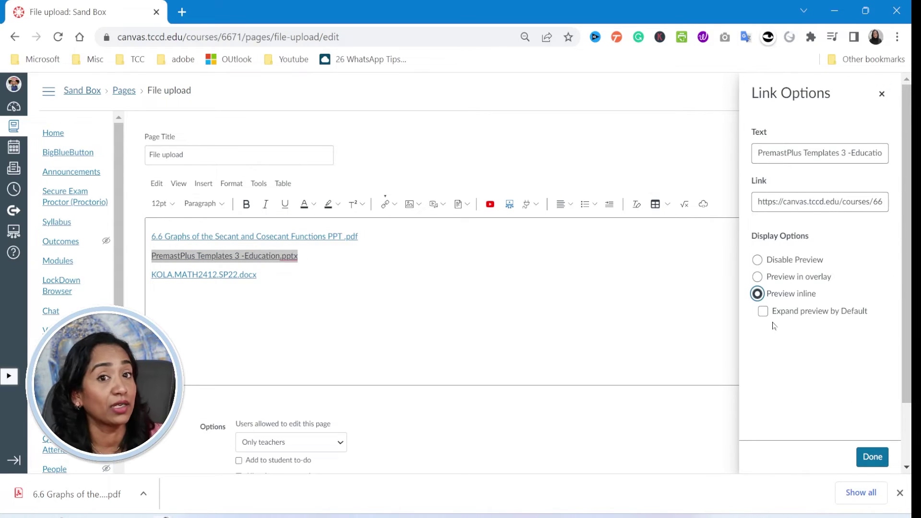
left_click(871, 457)
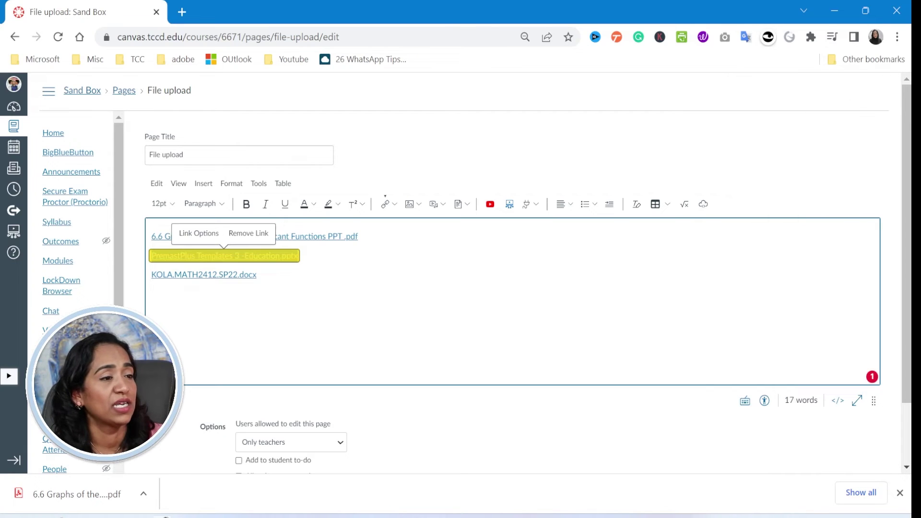
Set the .docx link to Preview inline and save the page.
left_click(177, 252)
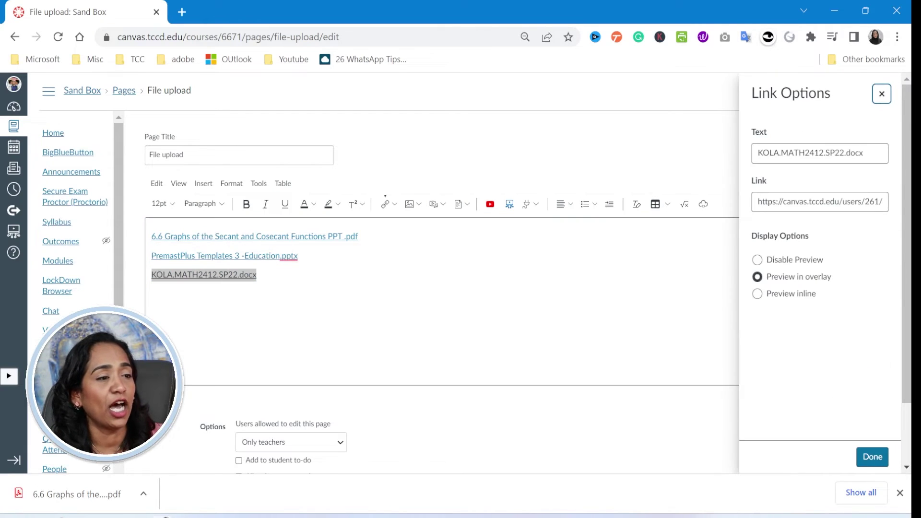
left_click(757, 294)
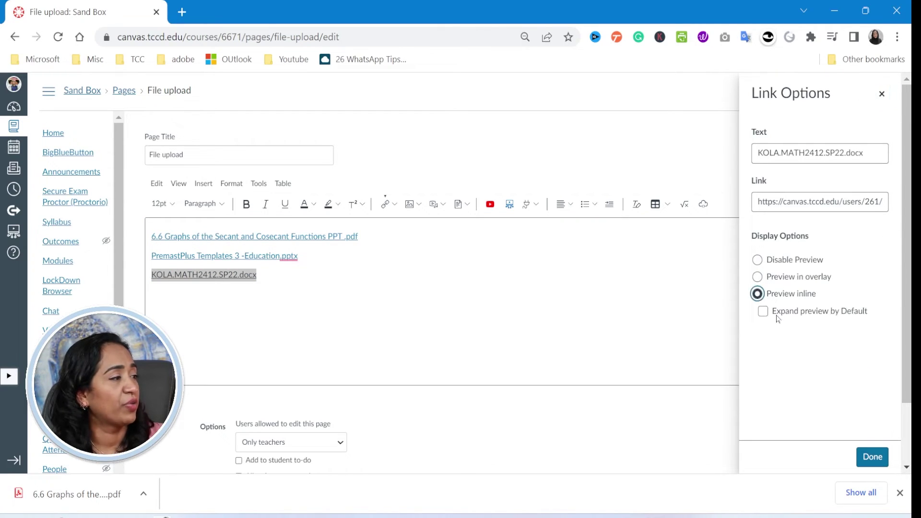
left_click(871, 457)
scroll(882, 426, "down", 2)
left_click(868, 444)
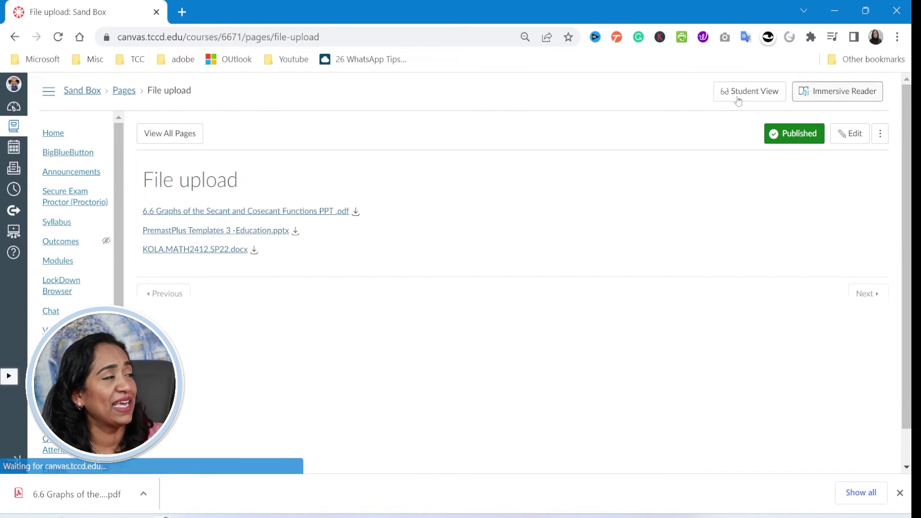
In Student View, expand the PDF and .pptx inline previews and scroll through them.
left_click(738, 96)
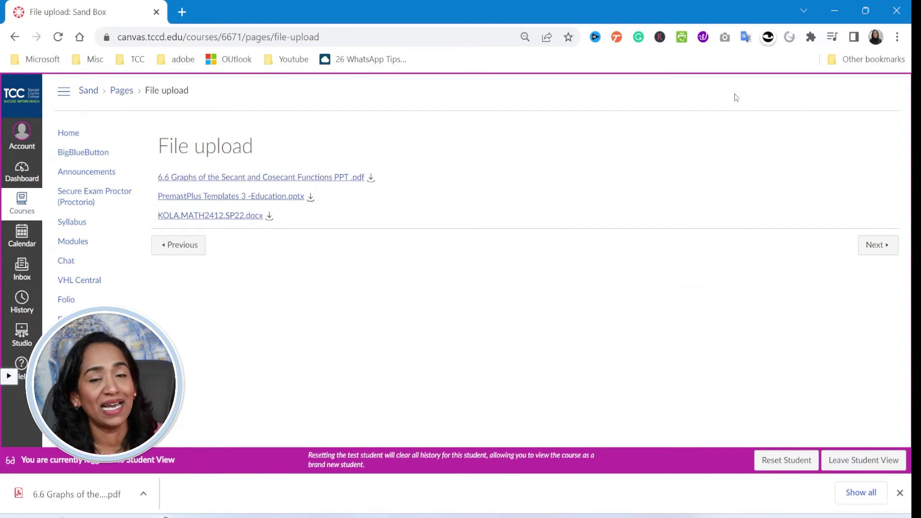
left_click(274, 180)
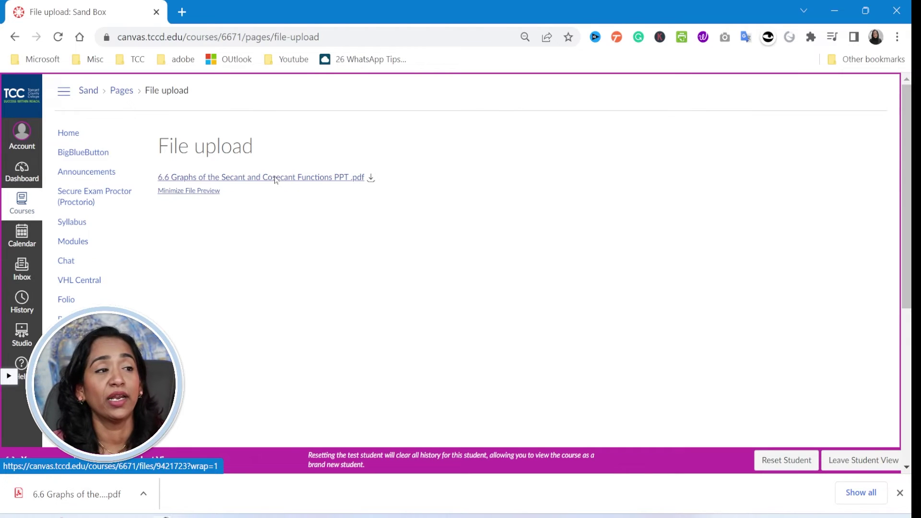
scroll(495, 232, "down", 4)
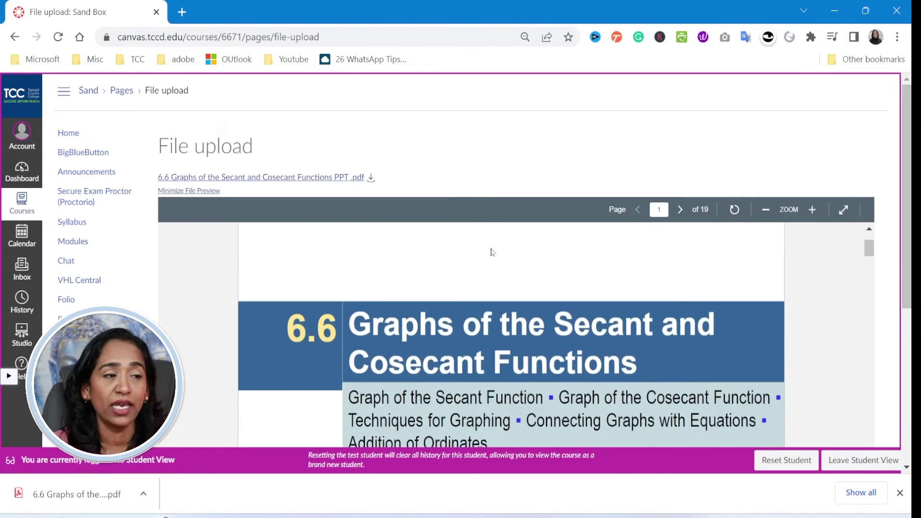
scroll(492, 253, "down", 3)
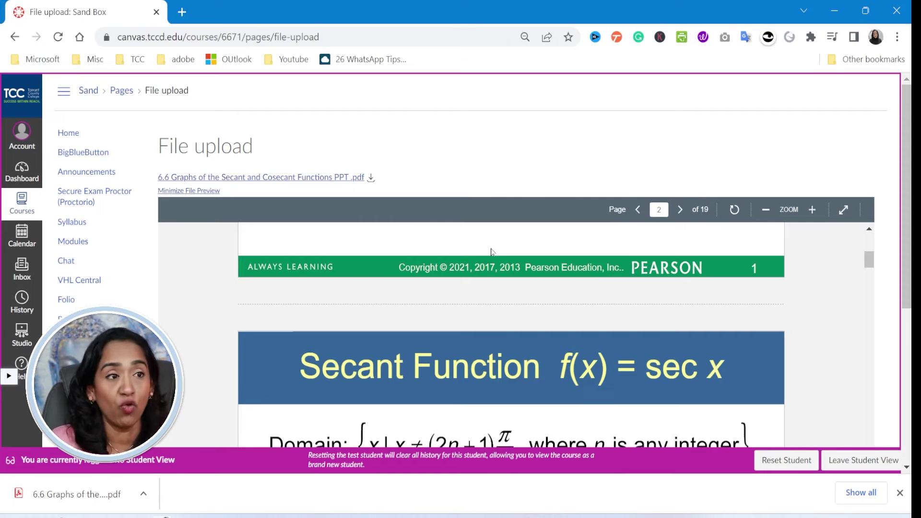
scroll(406, 148, "down", 8)
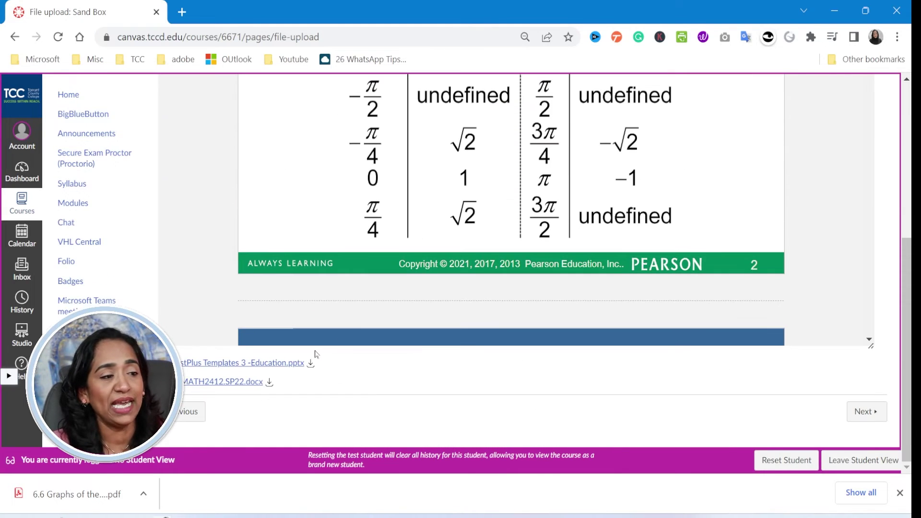
left_click(294, 364)
scroll(491, 288, "down", 4)
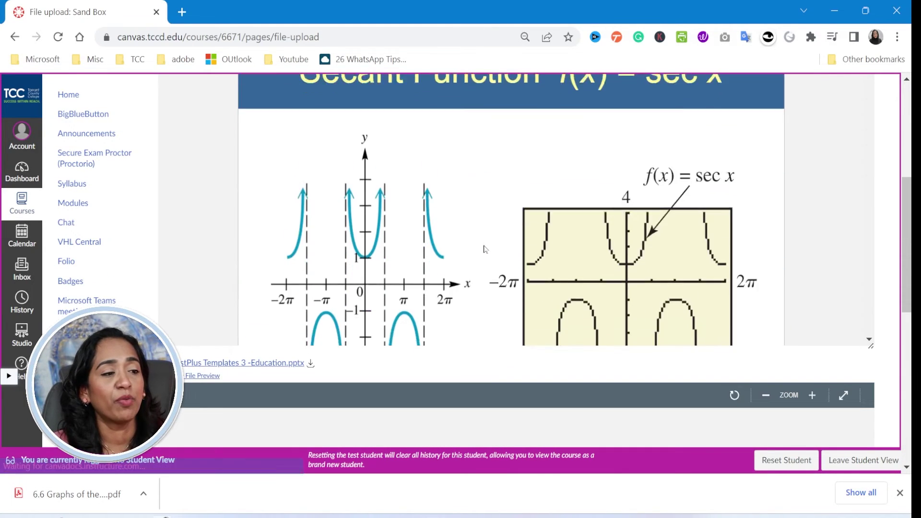
scroll(359, 346, "down", 5)
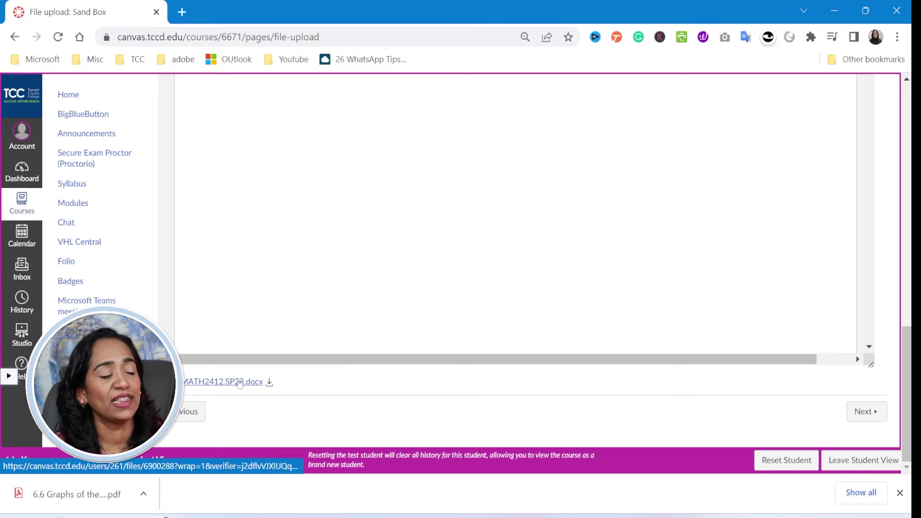
scroll(552, 273, "down", 5)
scroll(590, 274, "down", 5)
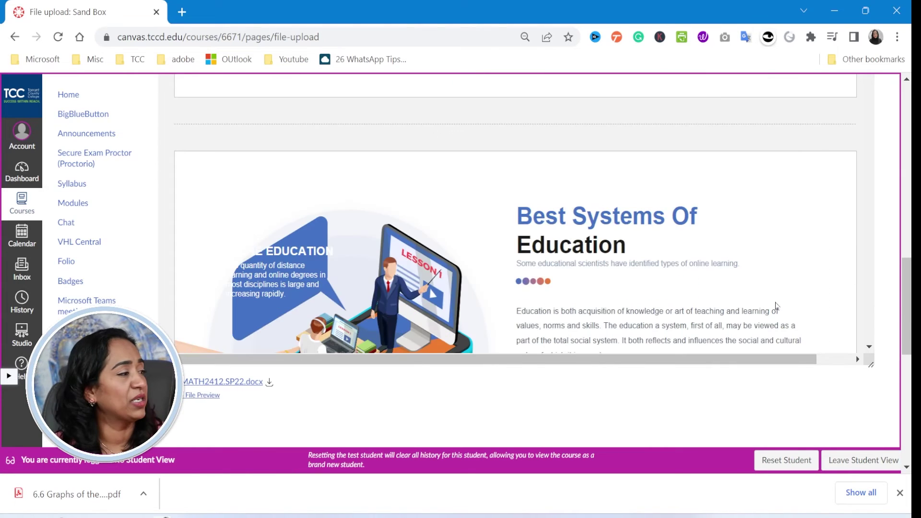
left_click_drag(902, 300, 911, 342)
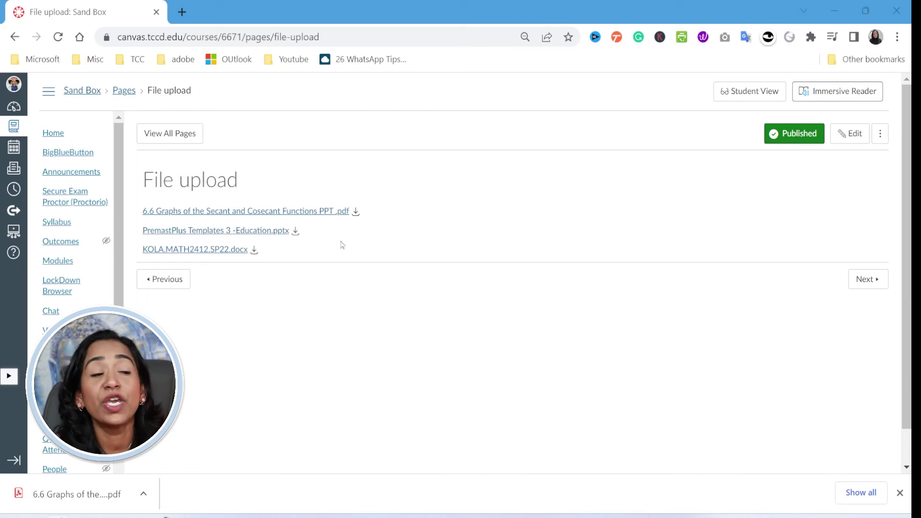
left_click(290, 214)
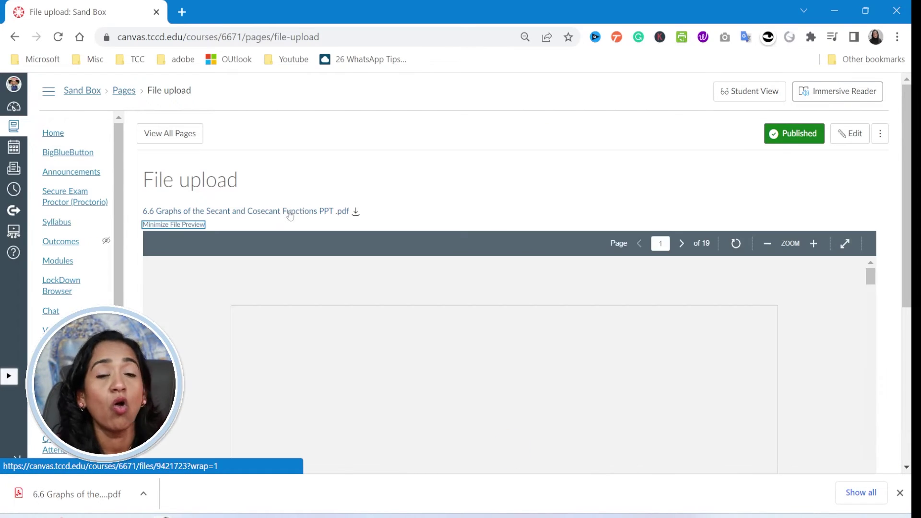
left_click(289, 213)
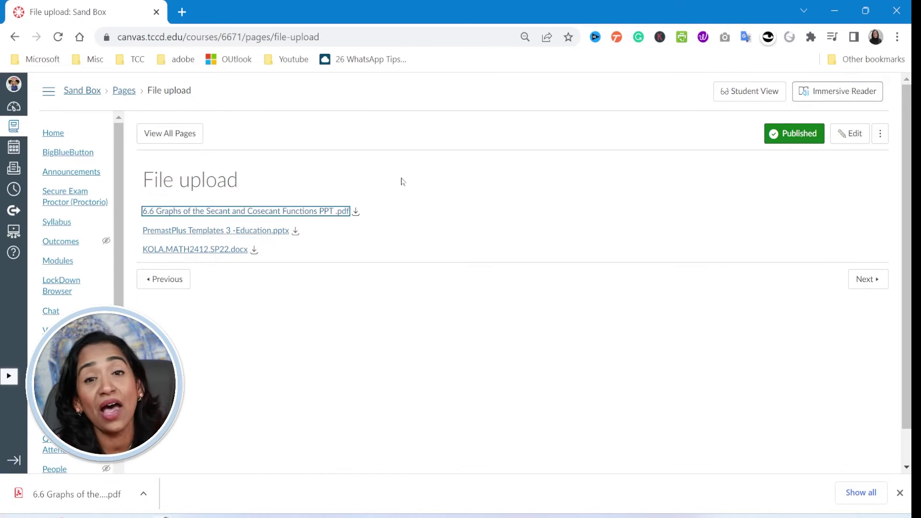
left_click(267, 215)
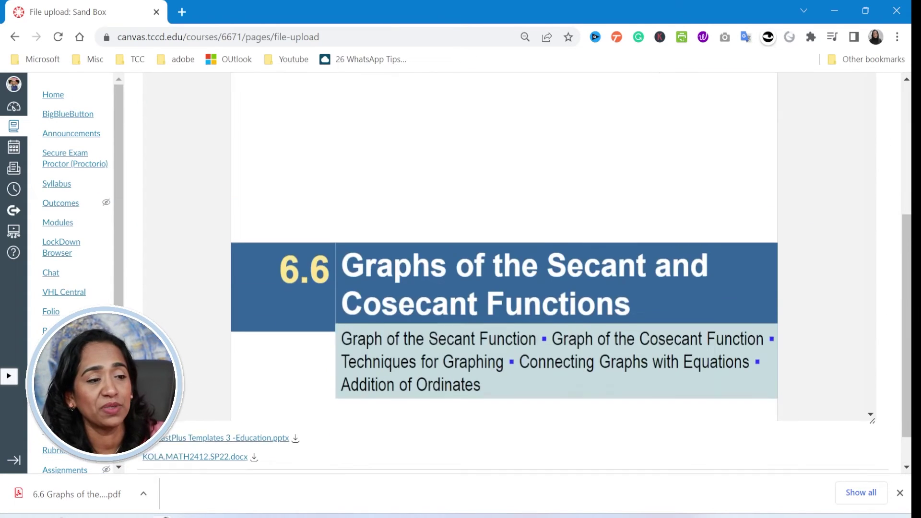
scroll(383, 225, "up", 6)
left_click(254, 215)
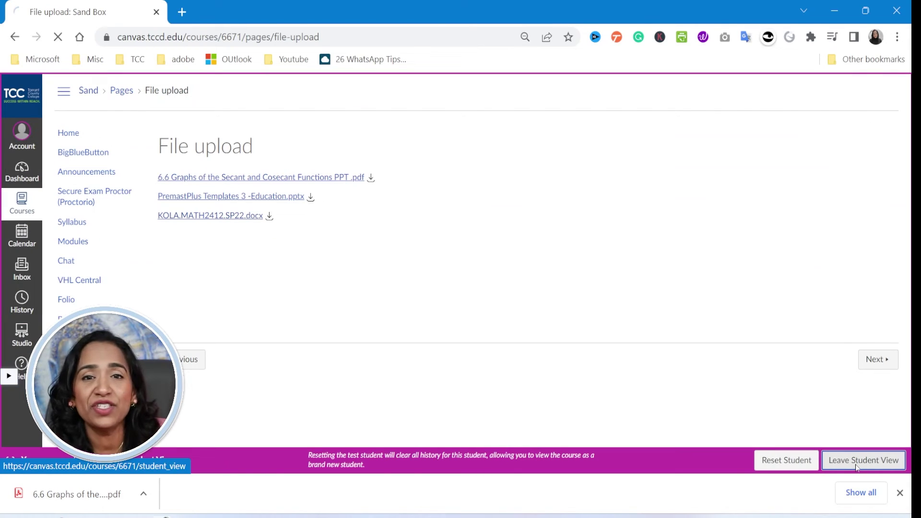
left_click(855, 464)
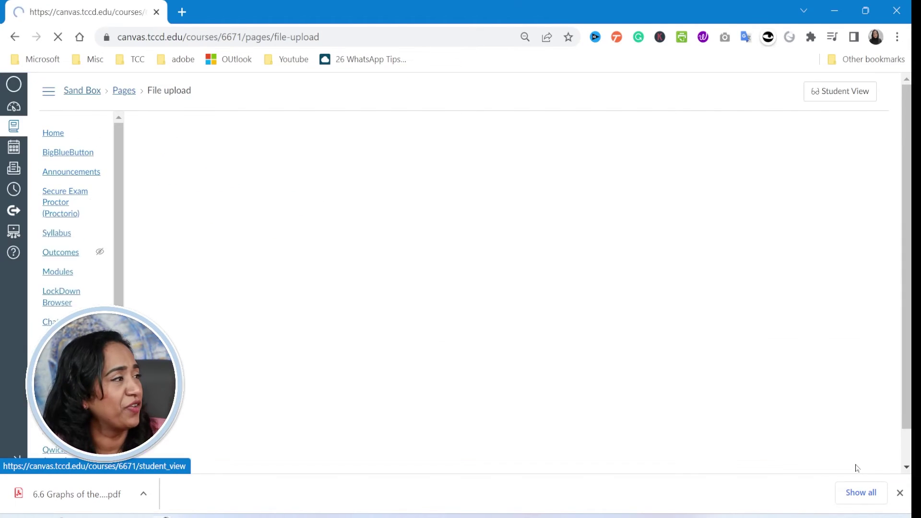
left_click(856, 135)
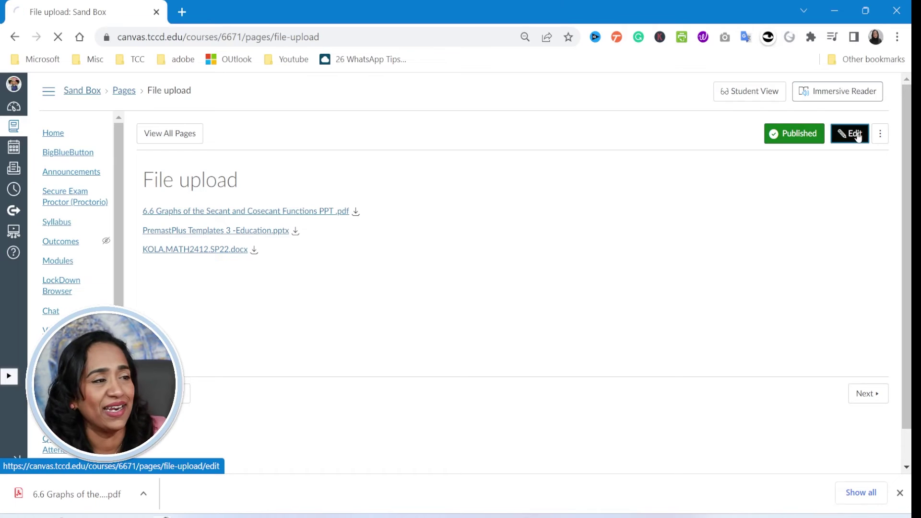
Set the PDF link to Preview inline with the preview expanded by default.
left_click(303, 236)
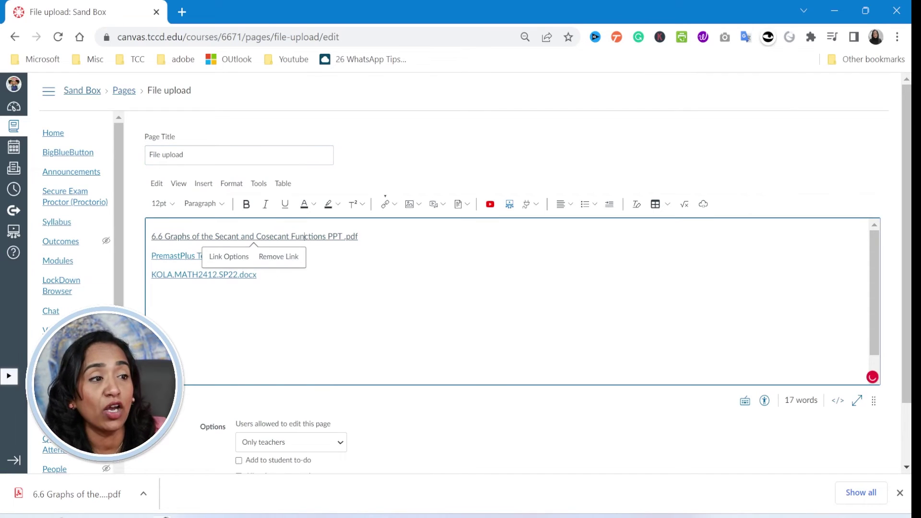
left_click(229, 257)
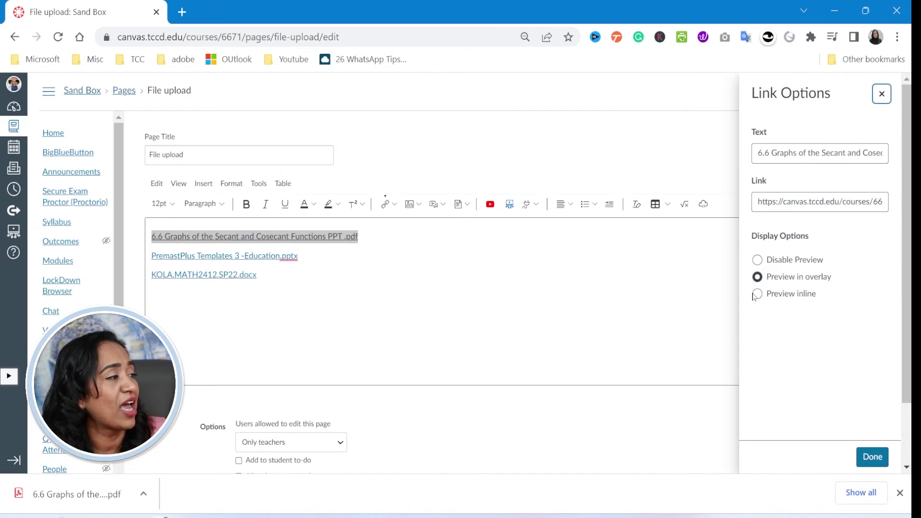
left_click(757, 294)
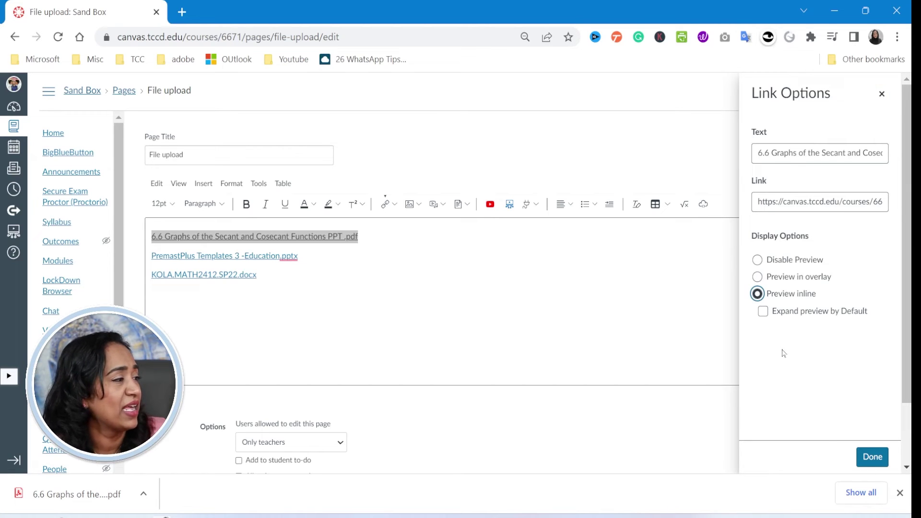
left_click(763, 311)
left_click(873, 456)
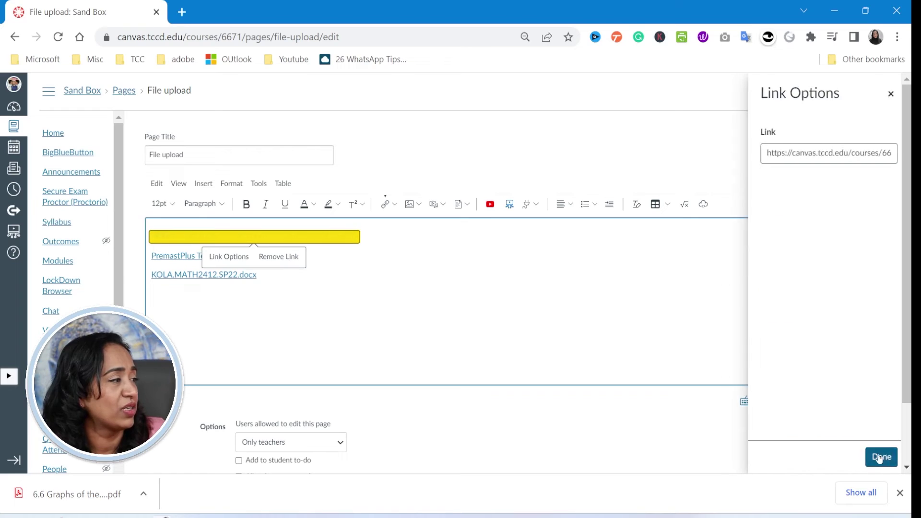
Set the PremastPlus .pptx link to Preview inline, expanded by default.
left_click(173, 255)
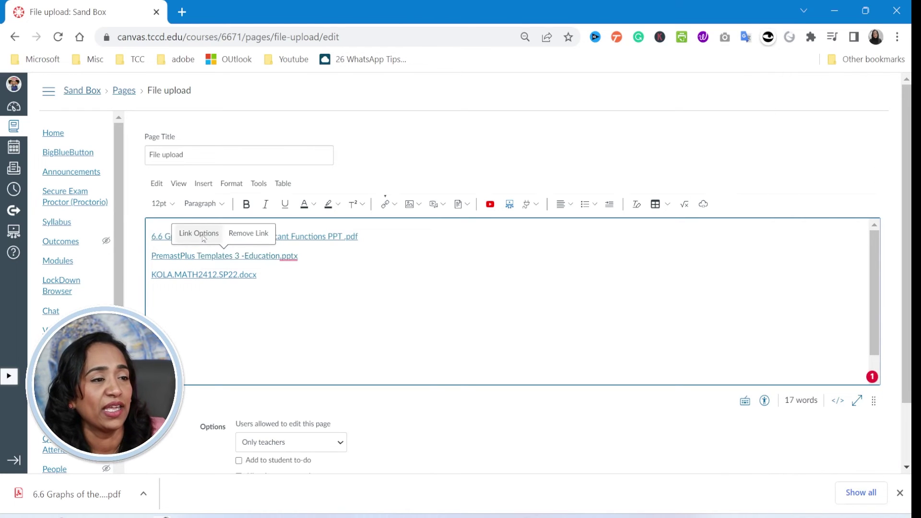
left_click(197, 233)
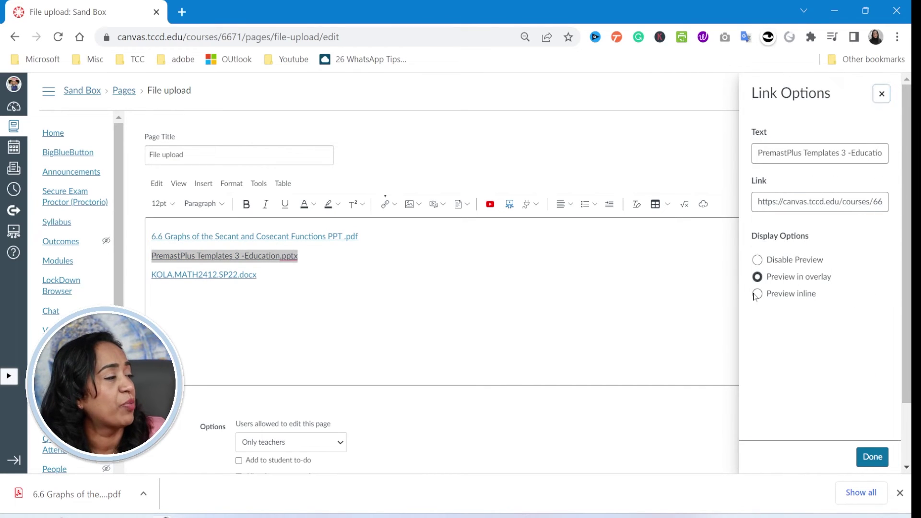
left_click(756, 294)
left_click(763, 312)
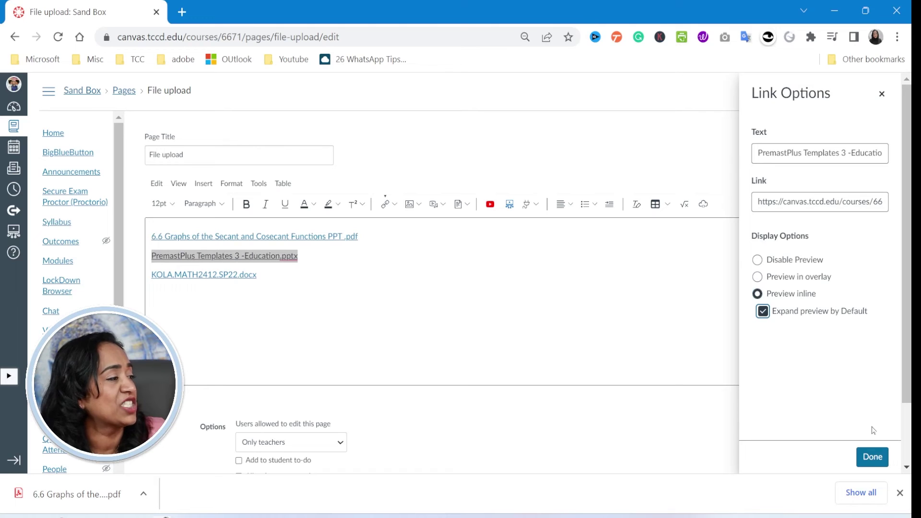
left_click(872, 456)
Set the KOLA docx link to Preview inline, expanded by default, and save the page.
left_click(206, 274)
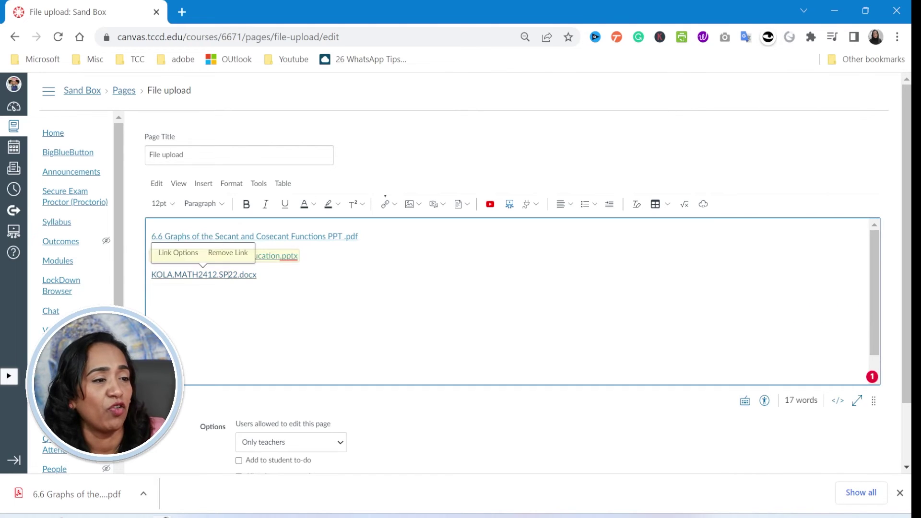
left_click(178, 252)
left_click(758, 295)
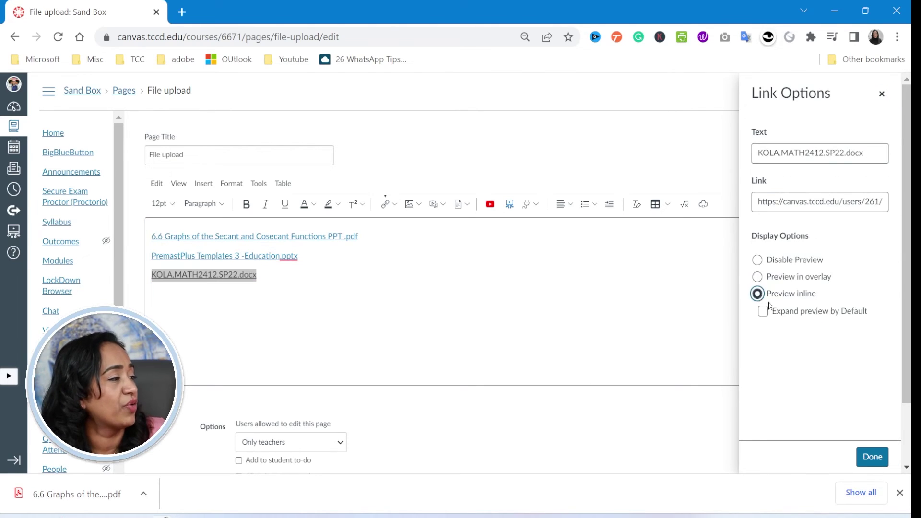
left_click(763, 312)
left_click(871, 456)
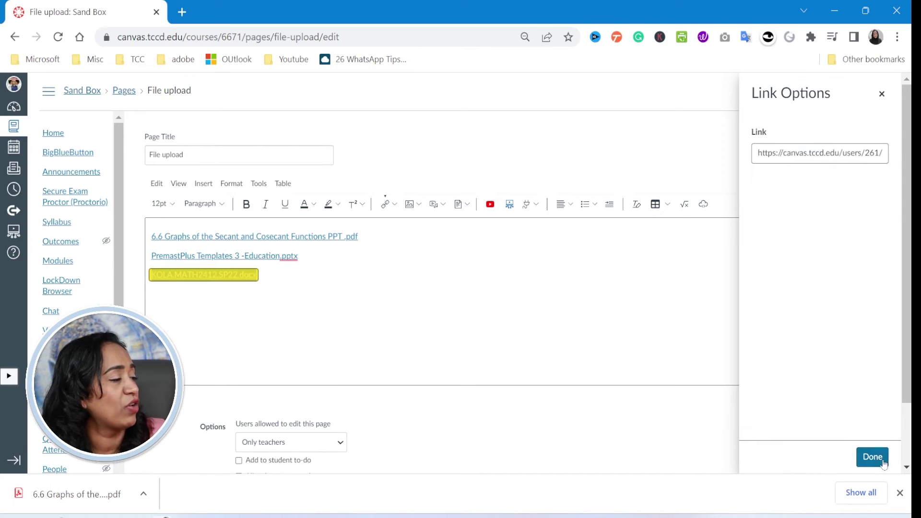
scroll(873, 444, "down", 2)
left_click(872, 445)
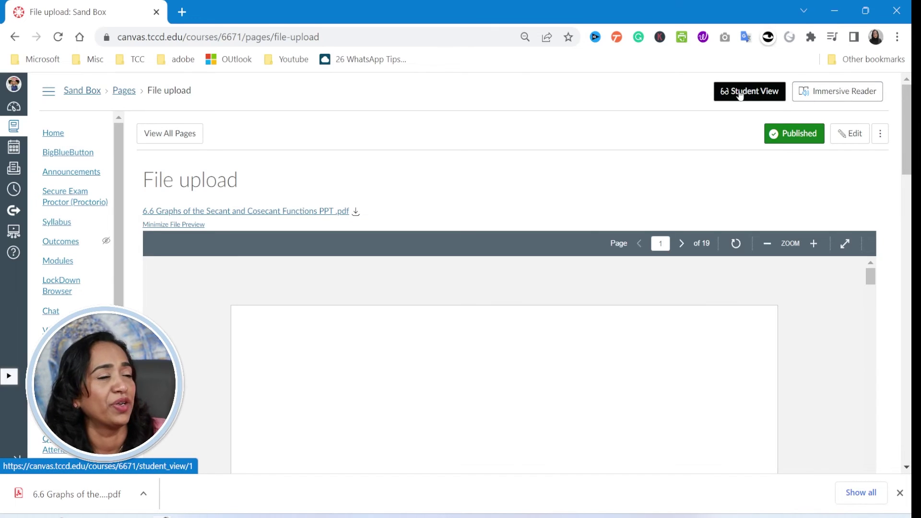
In Student View, scroll through the auto-expanded PDF, PowerPoint and KOLA docx previews.
left_click(740, 96)
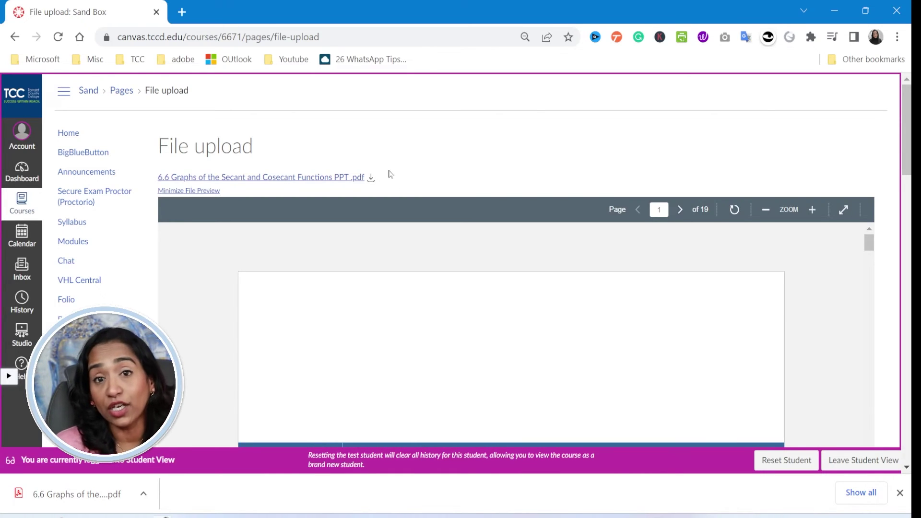
scroll(449, 154, "down", 10)
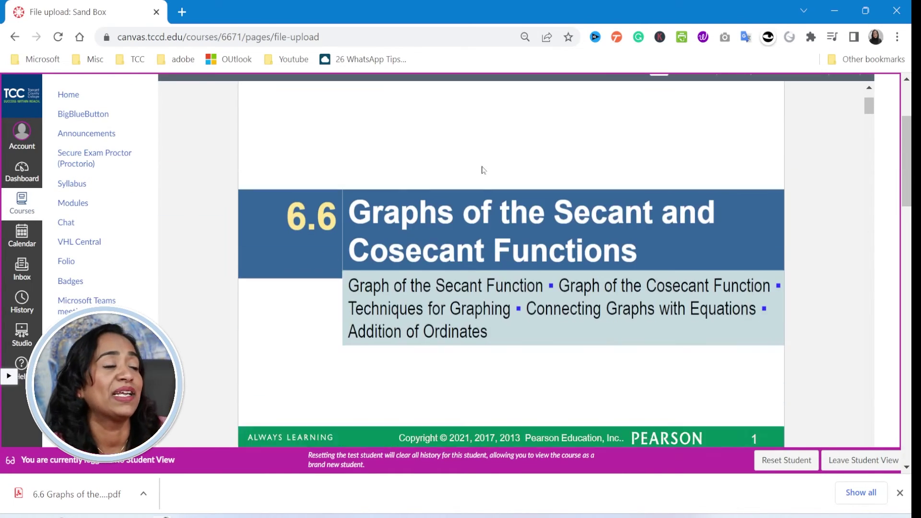
scroll(488, 180, "down", 20)
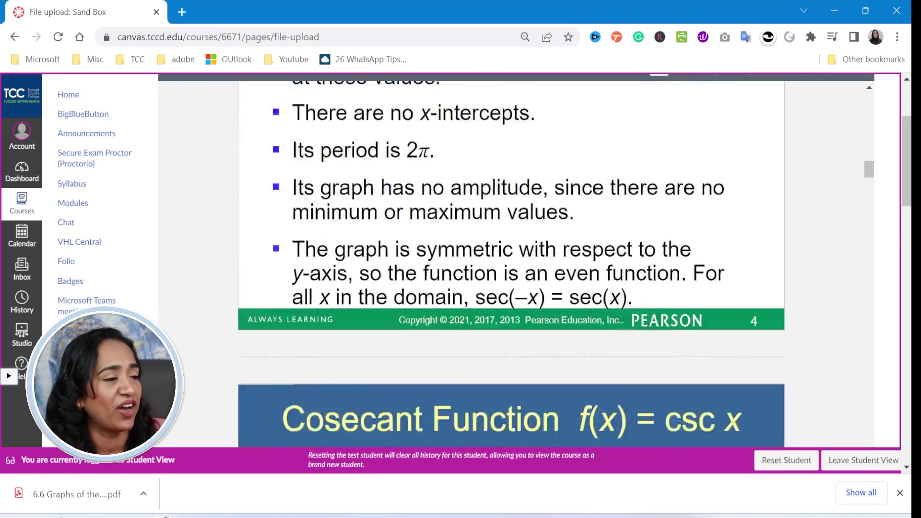
scroll(541, 220, "down", 20)
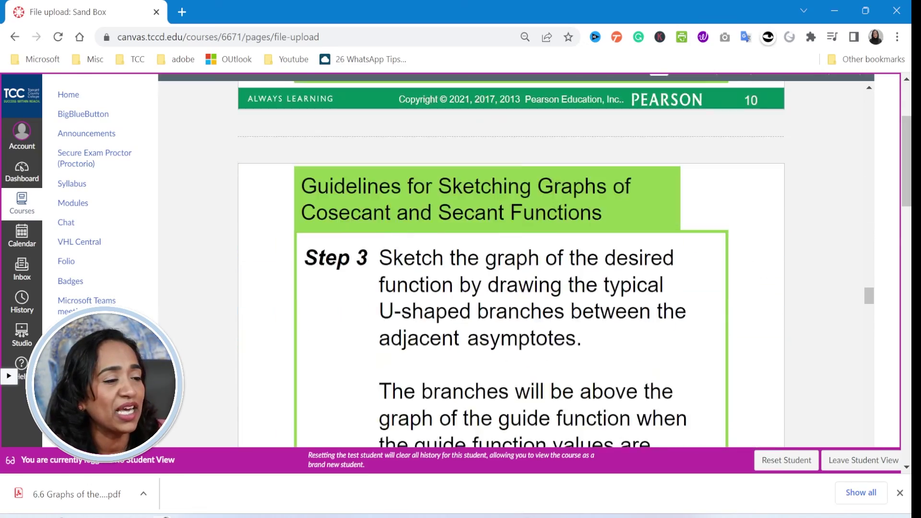
scroll(541, 219, "down", 20)
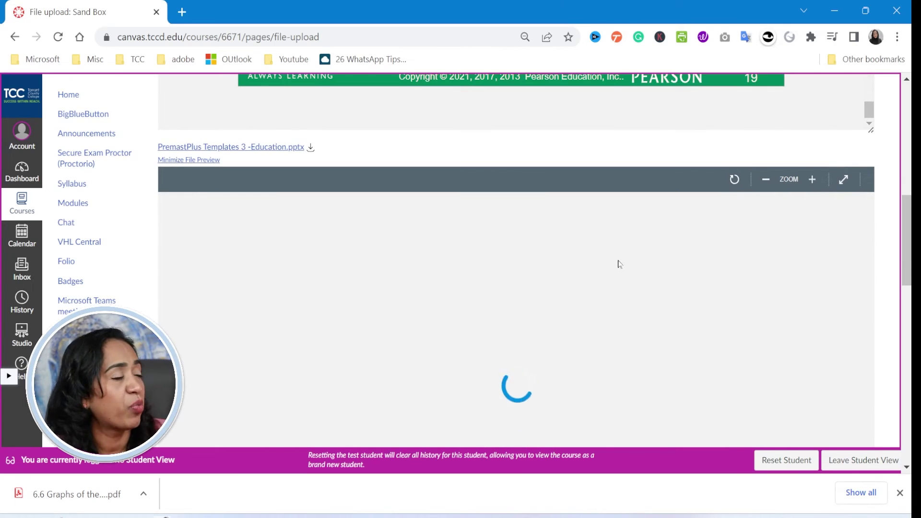
scroll(619, 264, "down", 3)
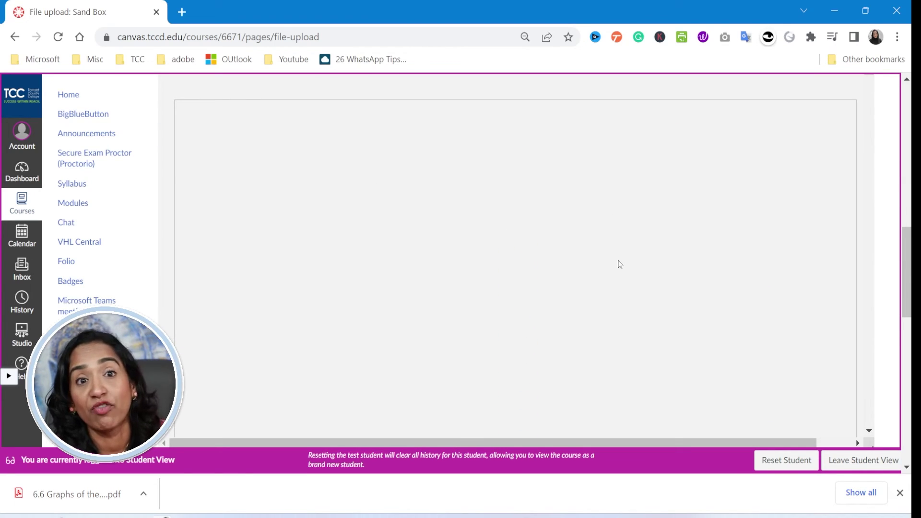
scroll(640, 241, "down", 4)
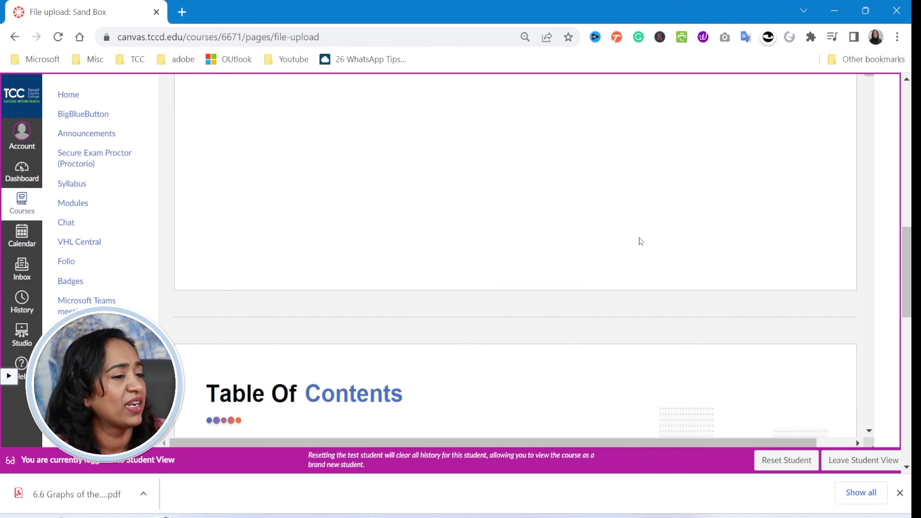
scroll(640, 241, "down", 10)
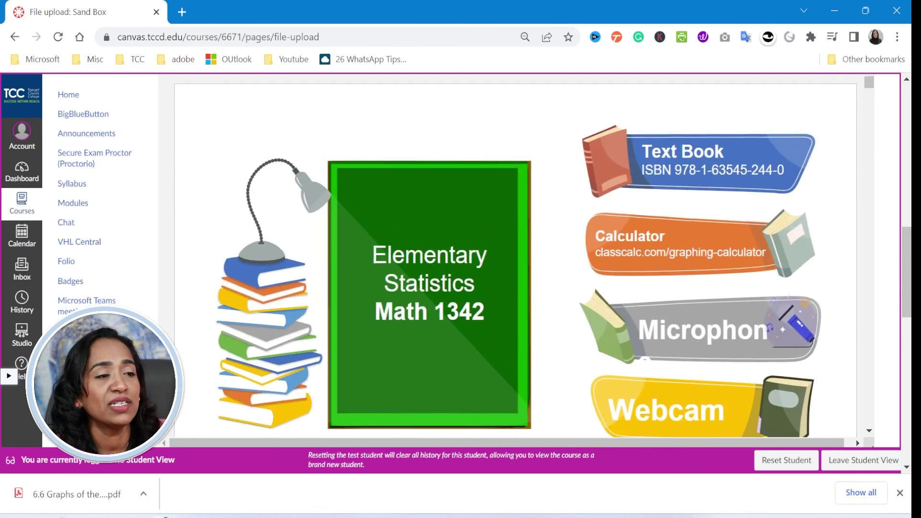
scroll(639, 234, "down", 10)
scroll(904, 304, "down", 3)
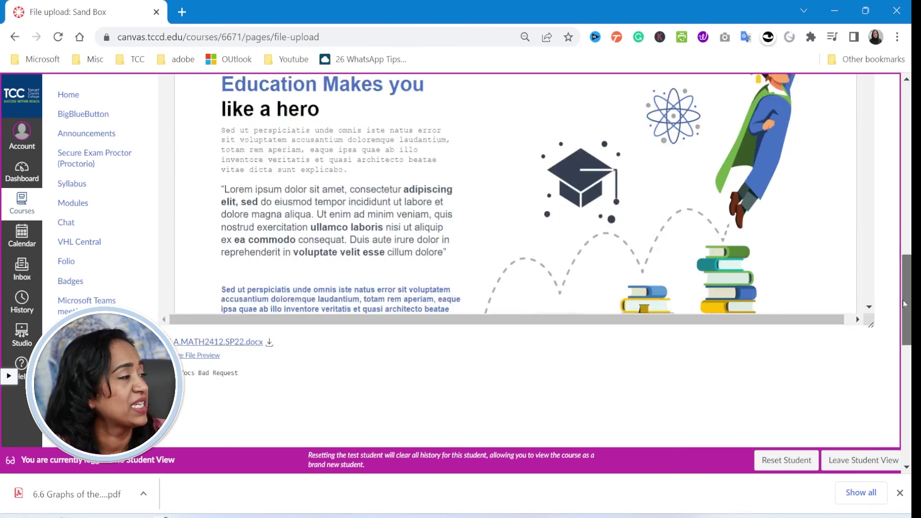
scroll(904, 304, "down", 2)
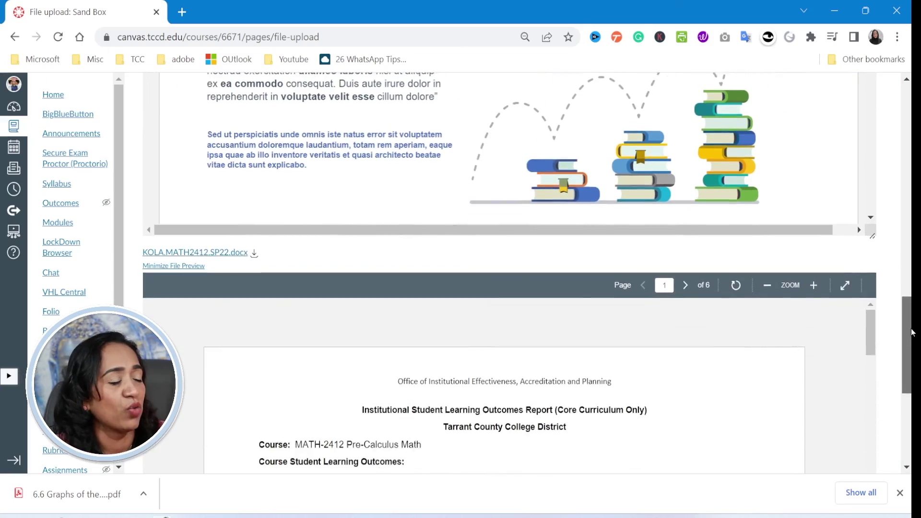
scroll(911, 399, "down", 5)
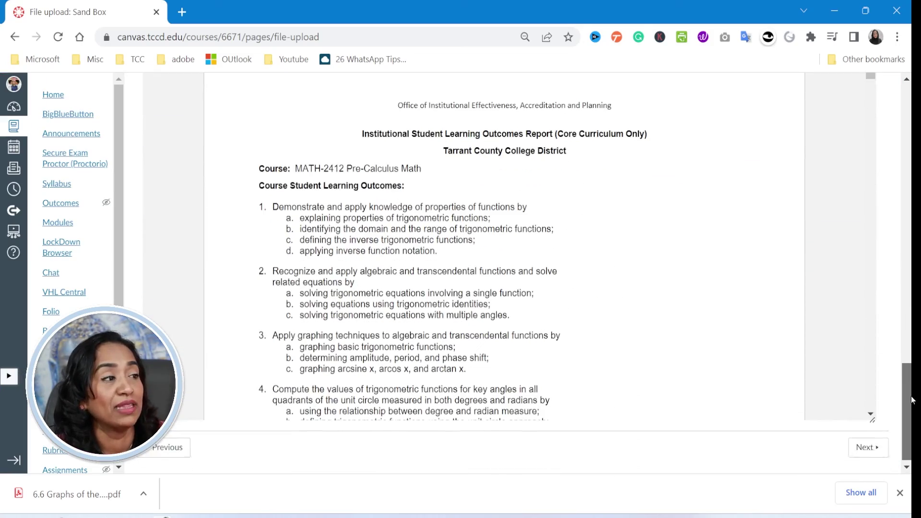
scroll(677, 248, "up", 7)
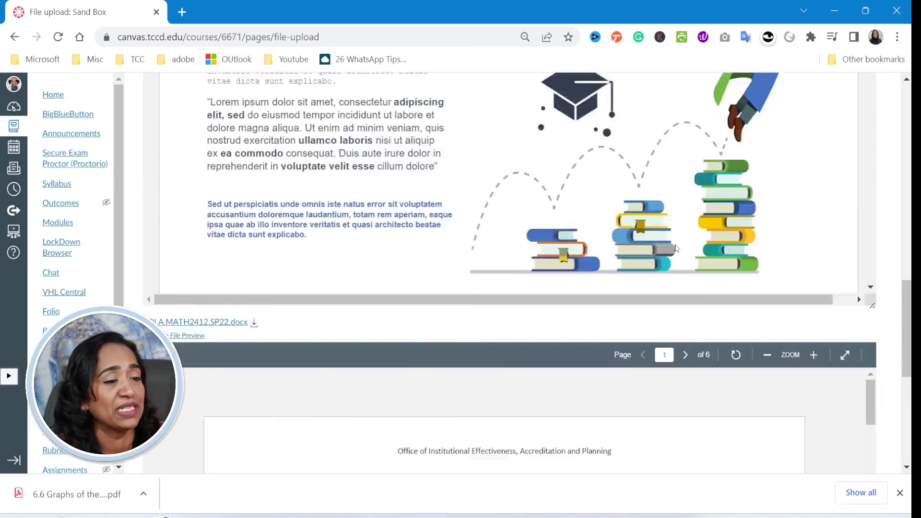
scroll(777, 296, "down", 20)
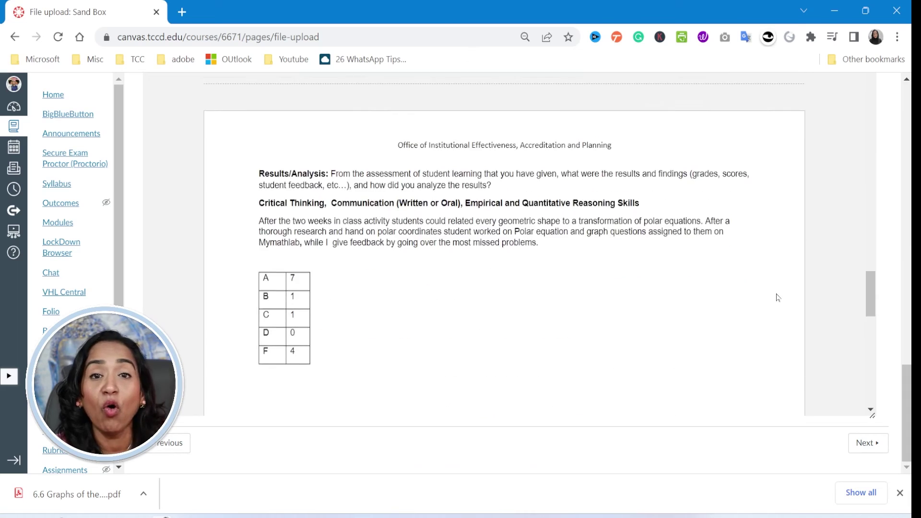
scroll(777, 297, "down", 5)
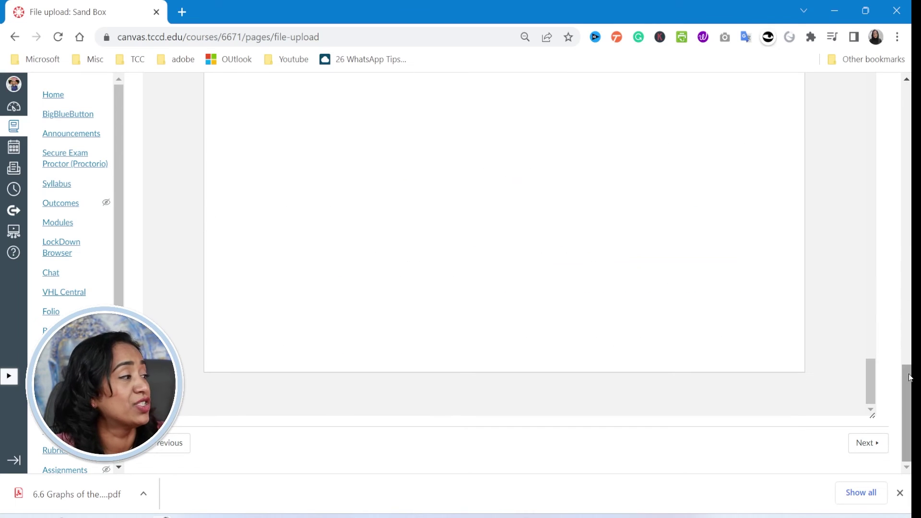
left_click_drag(906, 379, 908, 90)
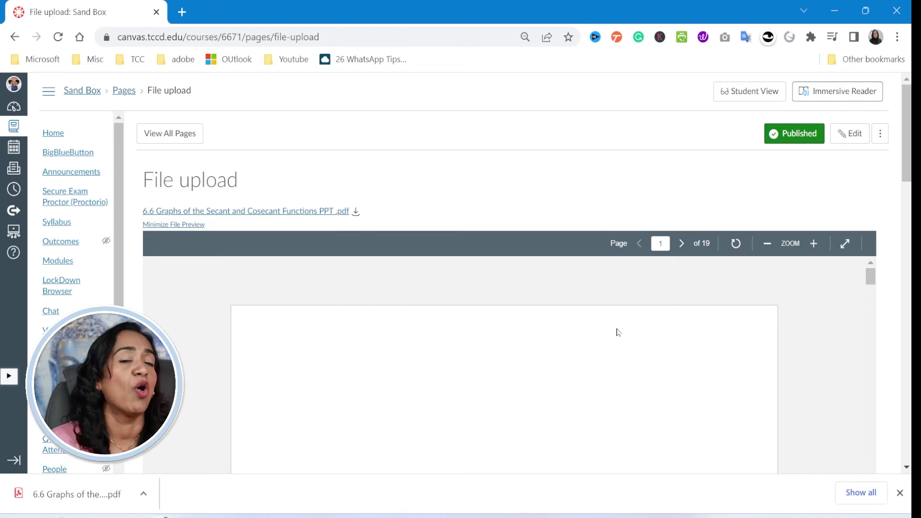
scroll(637, 288, "down", 6)
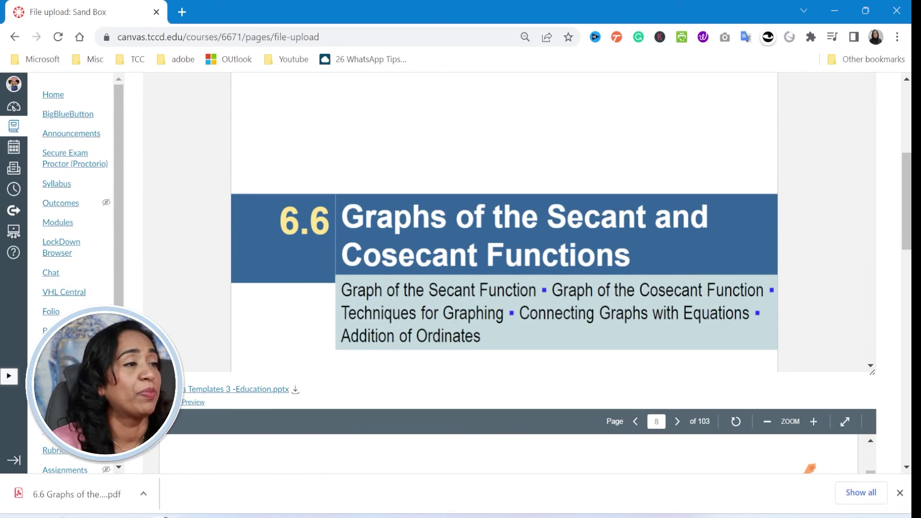
scroll(504, 222, "down", 3)
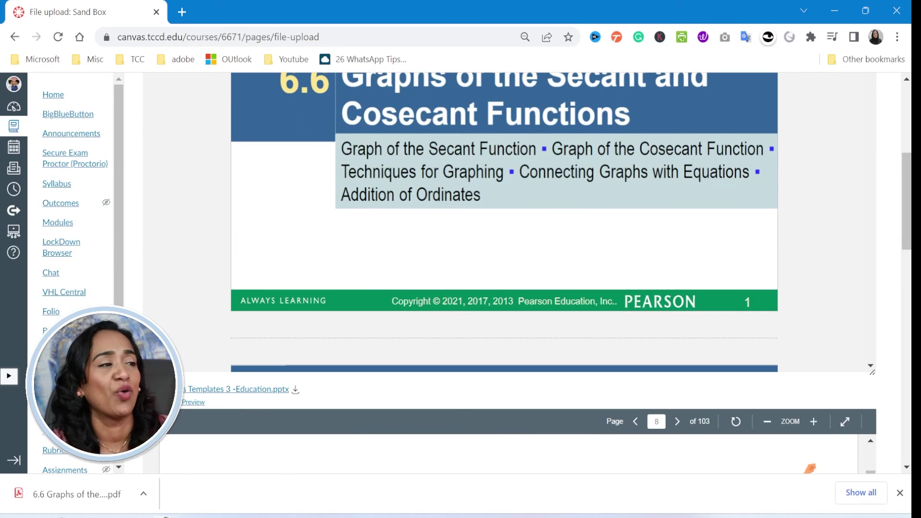
scroll(742, 205, "down", 7)
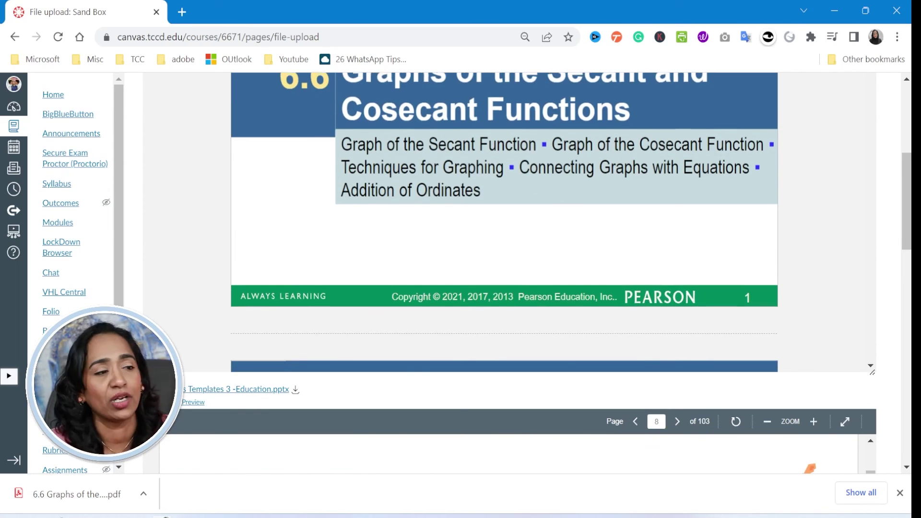